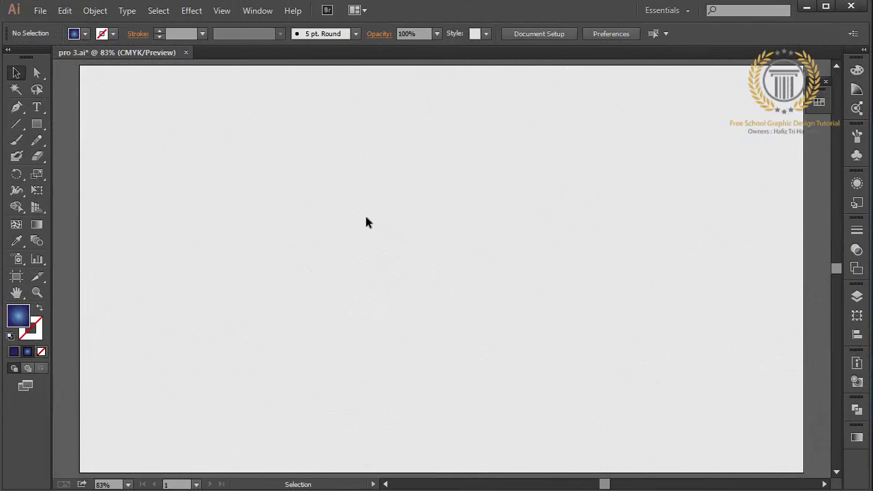
Step: At 100% zoom, pen-draw a closed swooping path: top point, lower left, bottom, right tip, back up
key(ctrl+1)
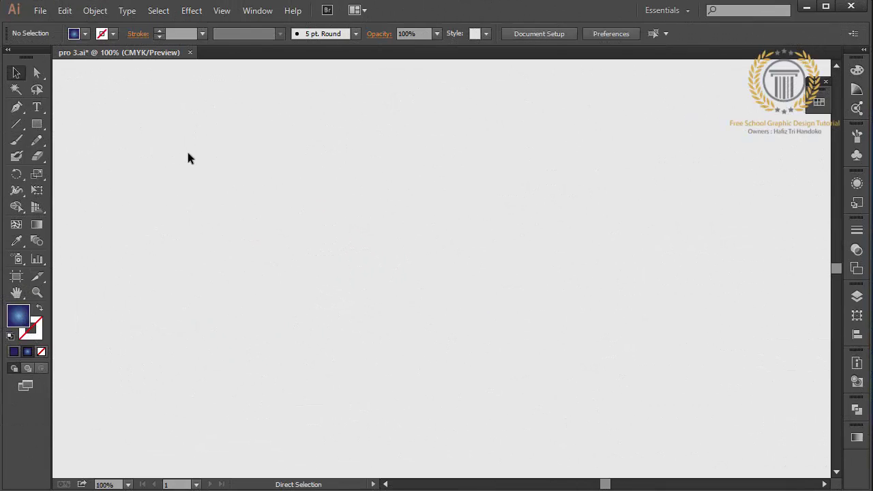
click(16, 107)
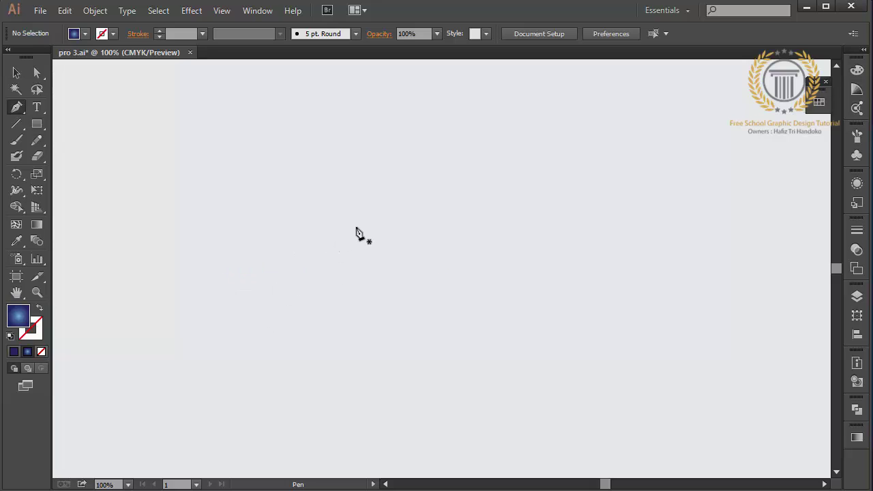
drag(334, 228, 333, 228)
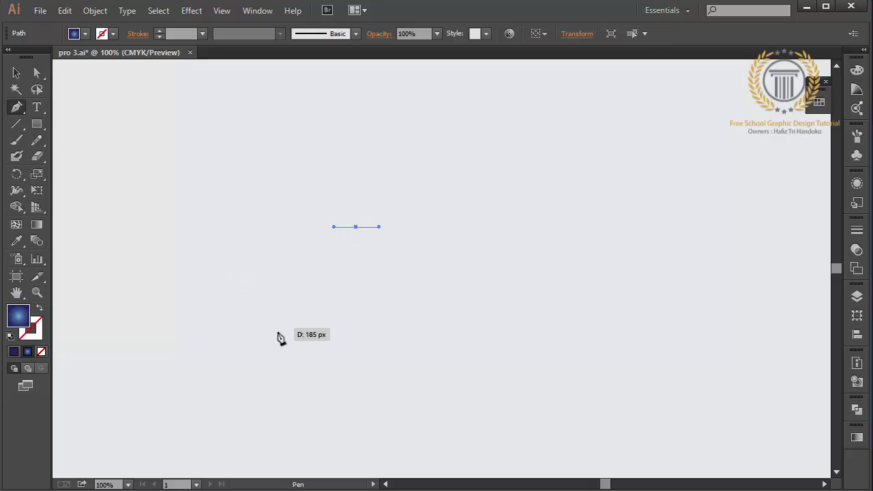
drag(258, 363, 242, 403)
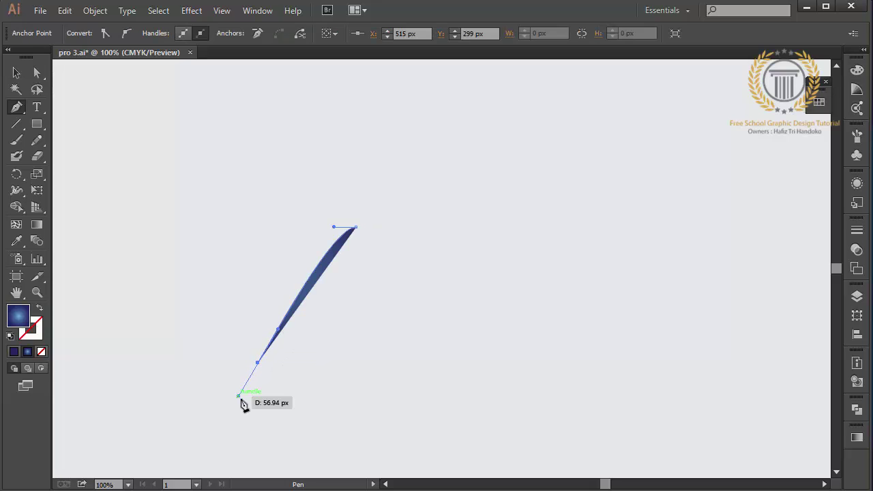
mouse_move(335, 391)
mouse_down()
mouse_move(369, 367)
mouse_move(410, 356)
mouse_up()
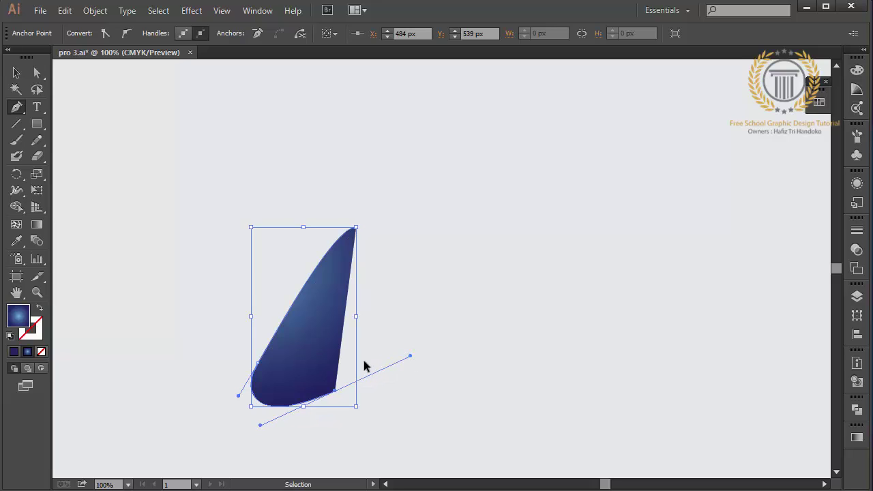
key(ctrl+z)
drag(340, 375, 416, 334)
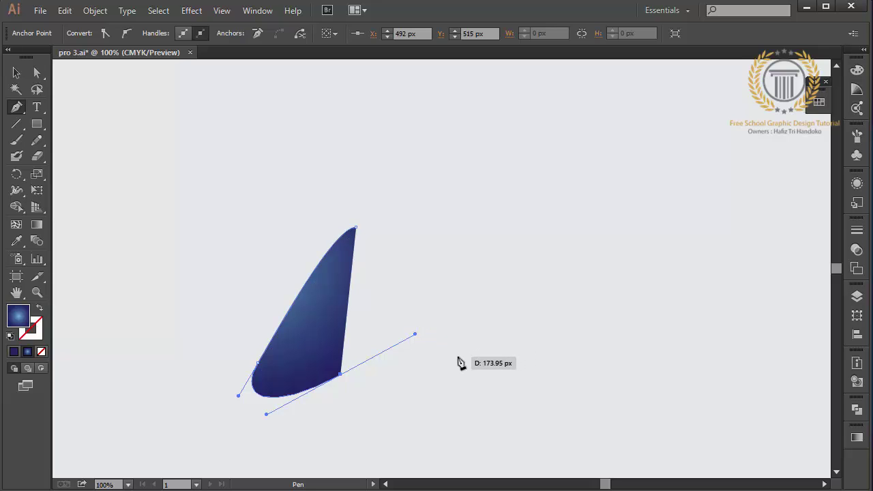
drag(457, 355, 483, 383)
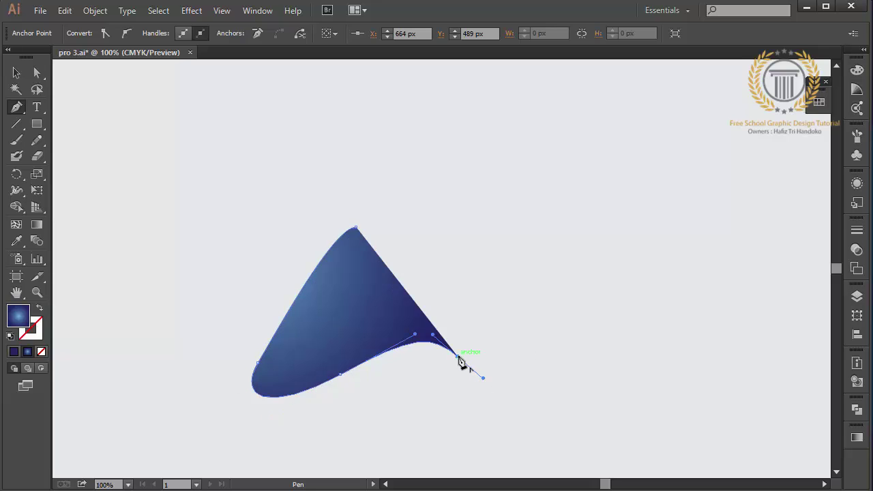
drag(458, 356, 346, 339)
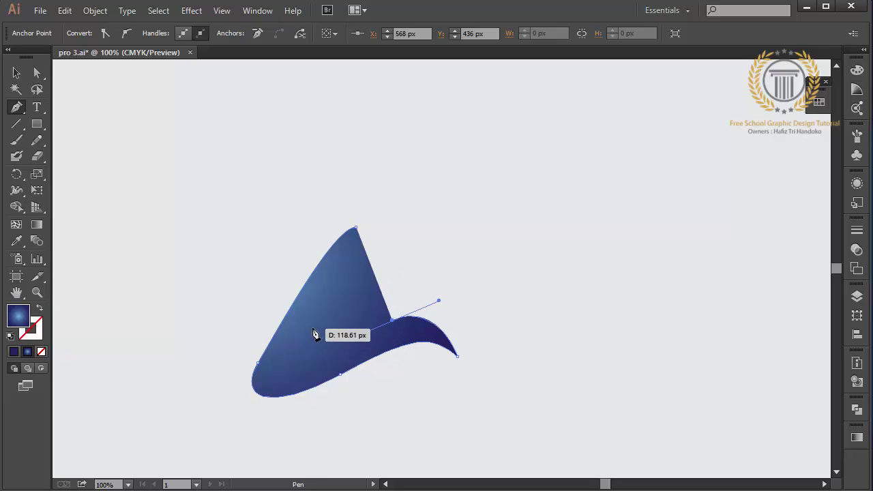
drag(321, 308, 346, 265)
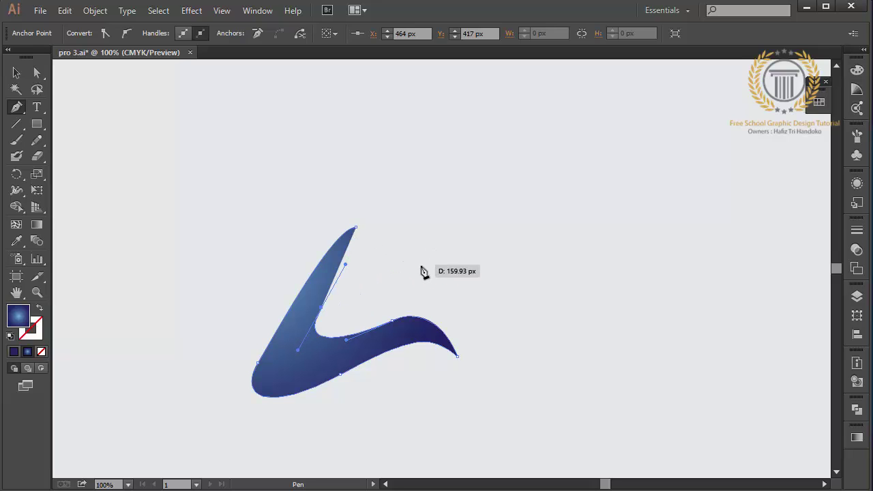
drag(407, 268, 437, 302)
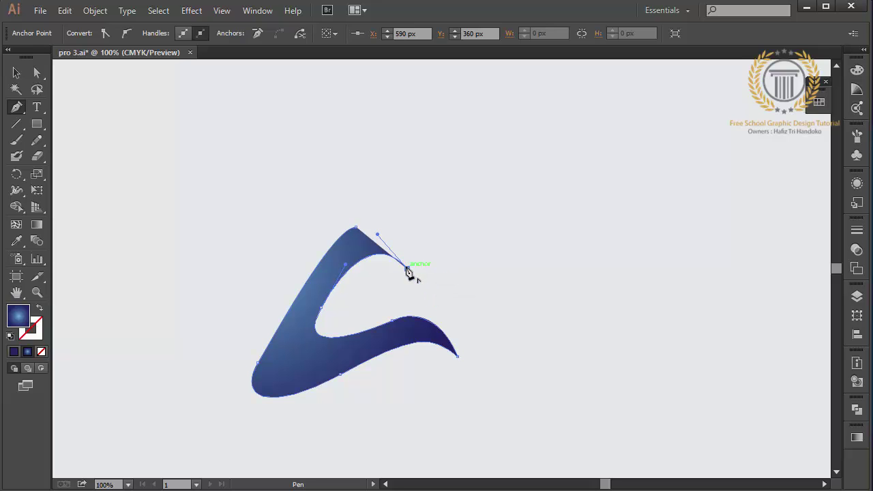
drag(355, 228, 317, 239)
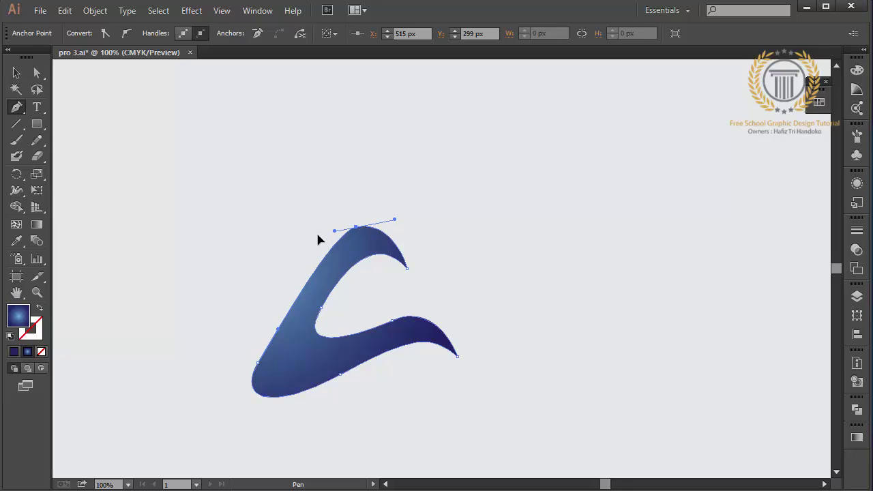
Step: Move the top curl's tip anchor right and pull the top anchor's handle up-right into a rounder hook
click(35, 87)
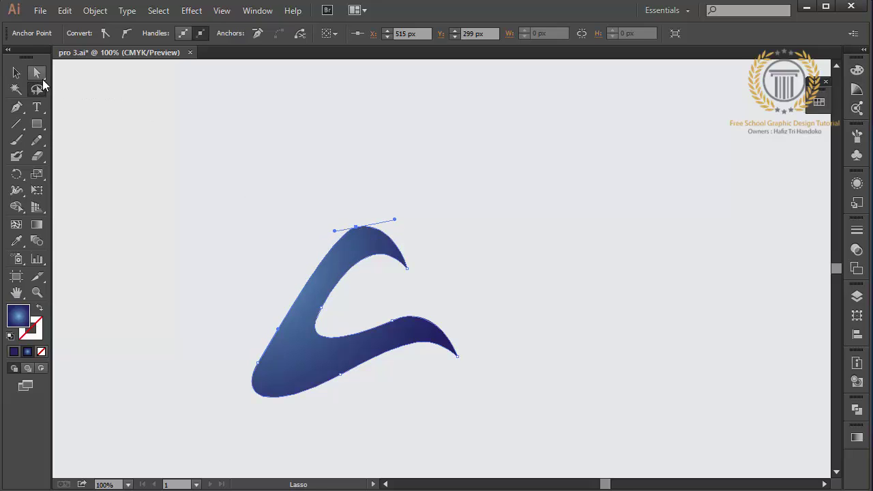
click(38, 74)
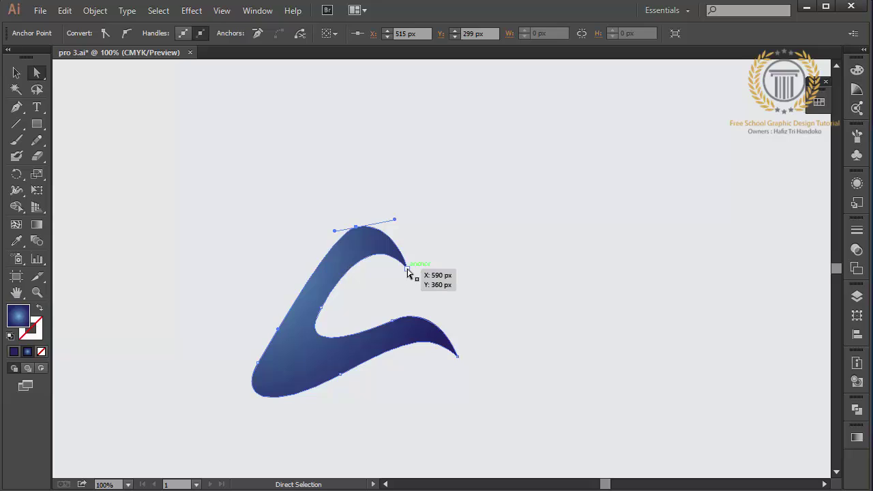
drag(407, 271, 419, 272)
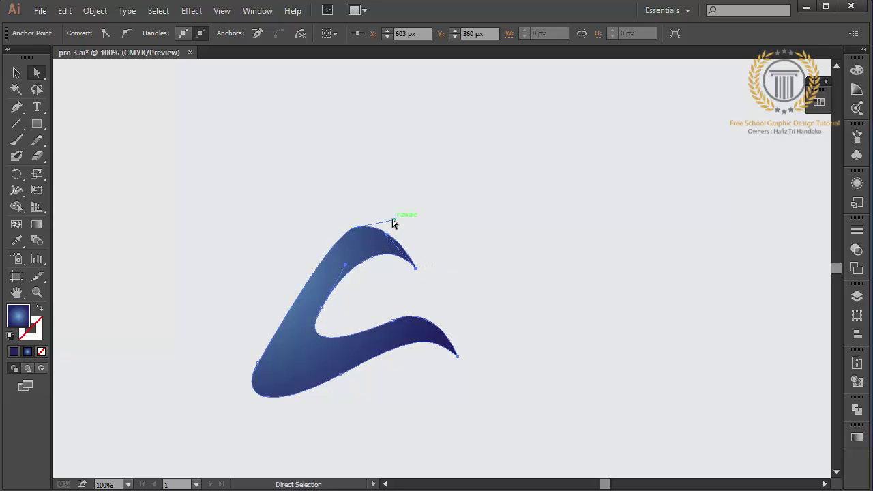
drag(393, 221, 400, 201)
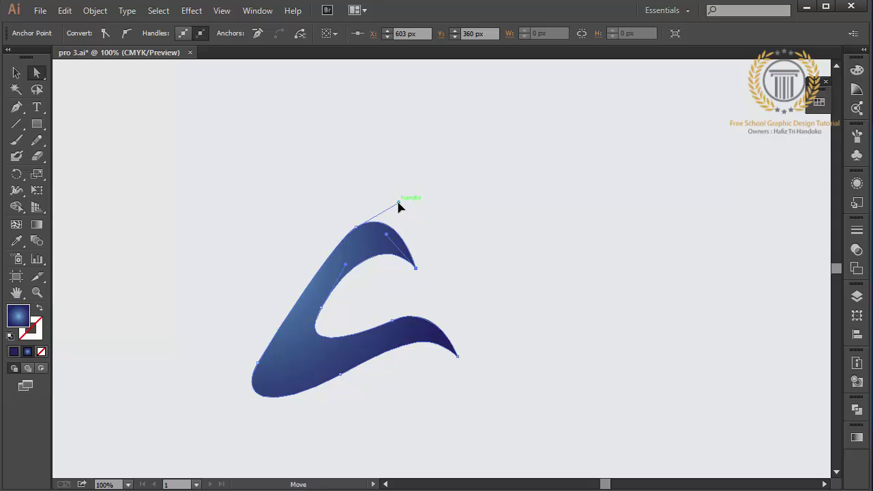
click(444, 209)
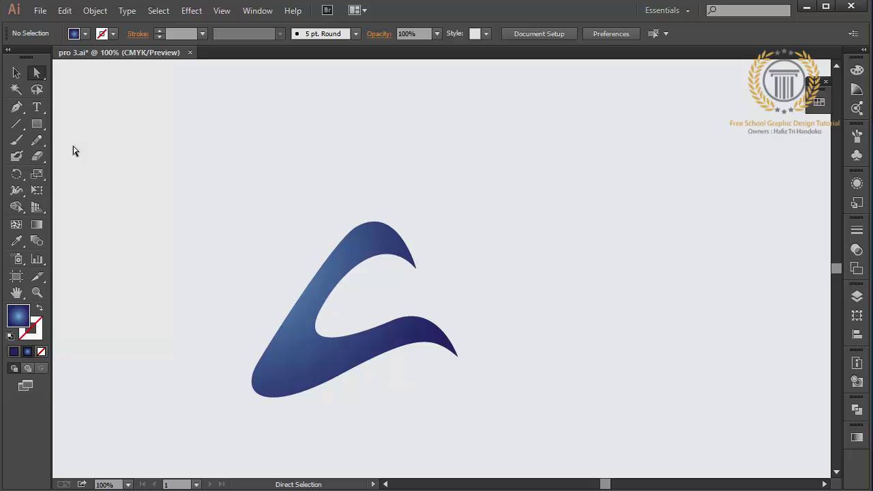
Step: Pen-draw a closed curved fold shape along the ribbon's lower edge up to the right tip
click(17, 107)
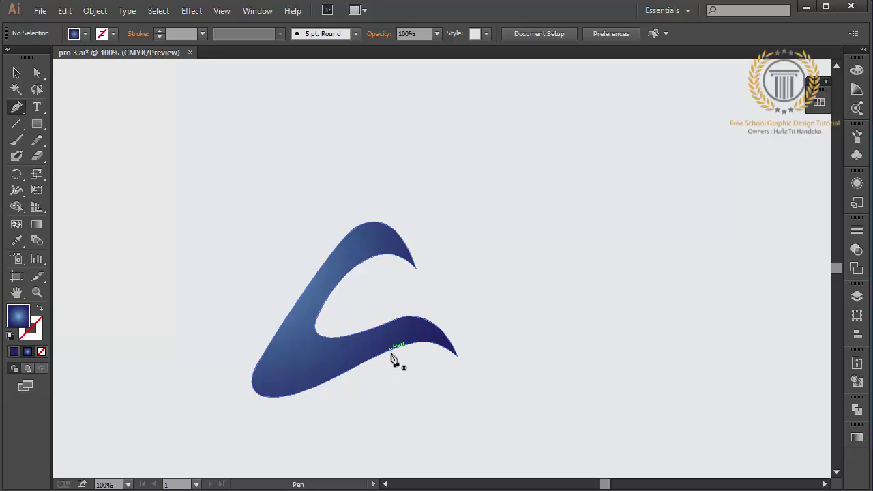
click(329, 381)
drag(426, 393, 467, 431)
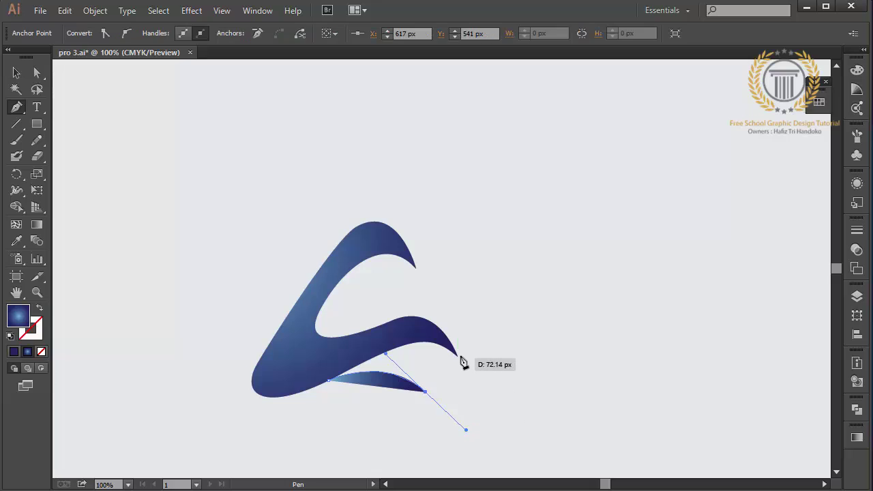
mouse_move(457, 355)
mouse_down()
mouse_move(439, 329)
mouse_move(417, 365)
mouse_move(408, 351)
mouse_up()
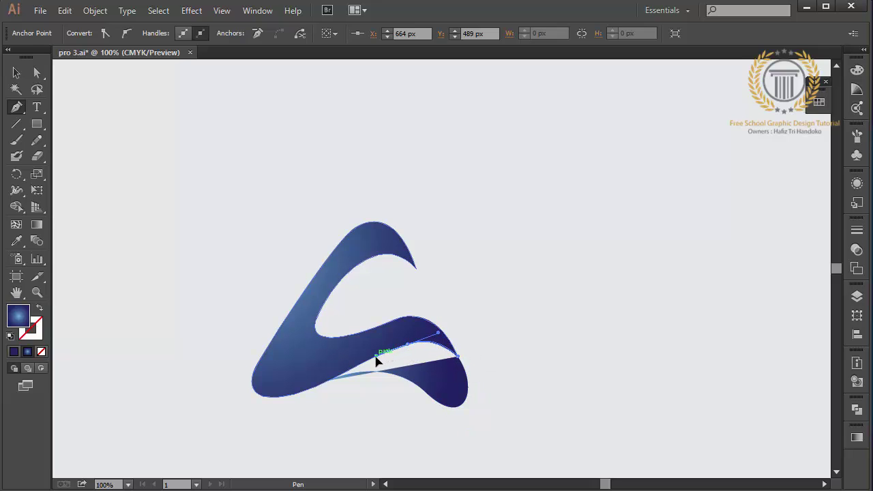
click(329, 381)
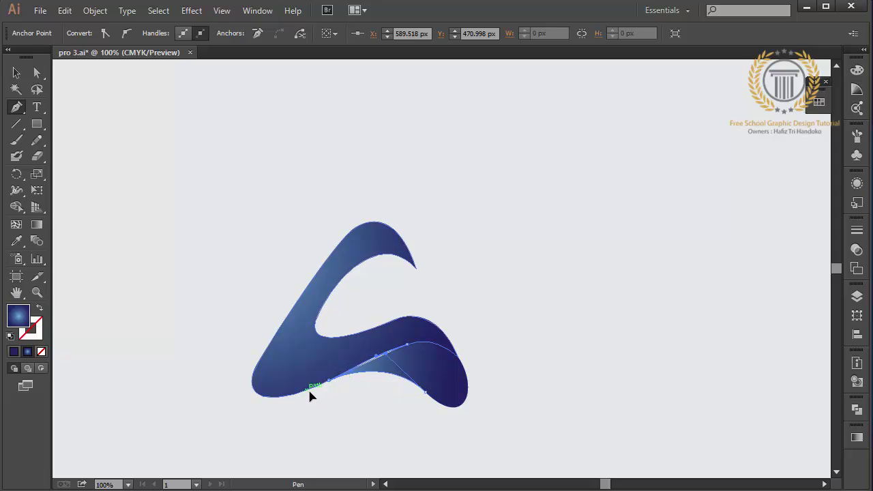
Step: Shift the fold's upper anchor left to refine its shape, then deselect
click(36, 73)
click(407, 347)
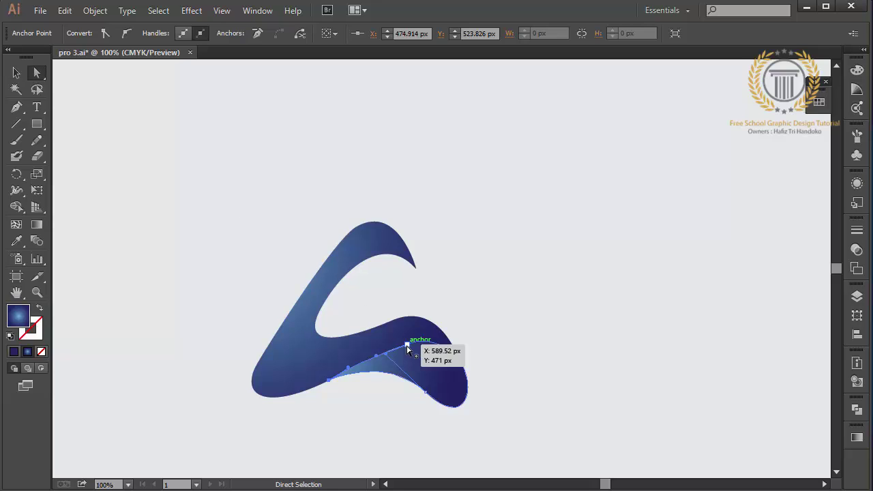
drag(407, 350, 382, 348)
click(497, 315)
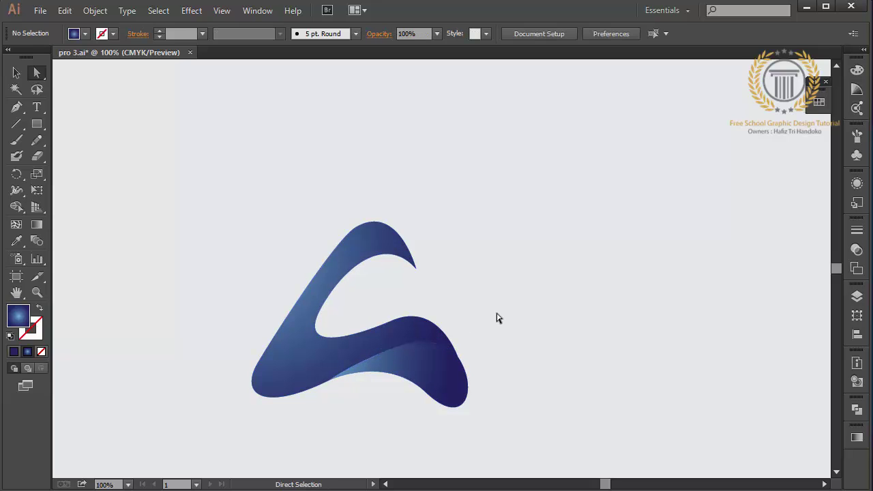
Step: Redirect the lower fold's gradient to run from its lower right diagonally upward
click(457, 397)
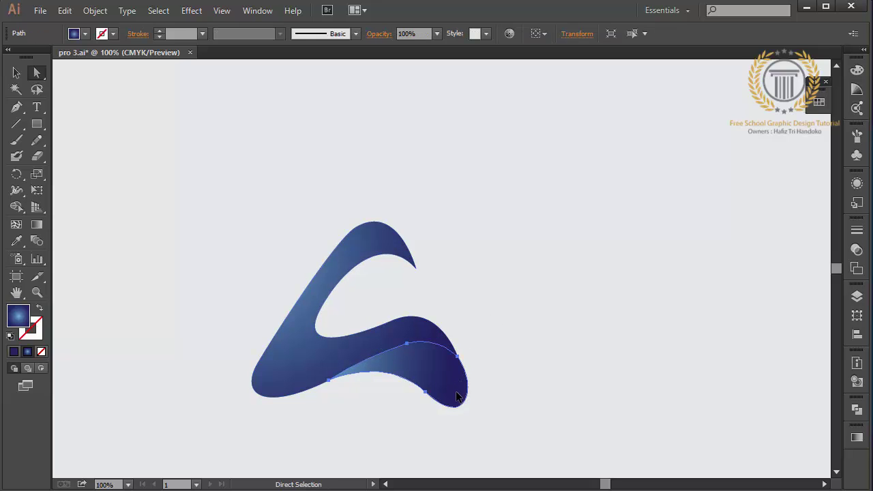
key(g)
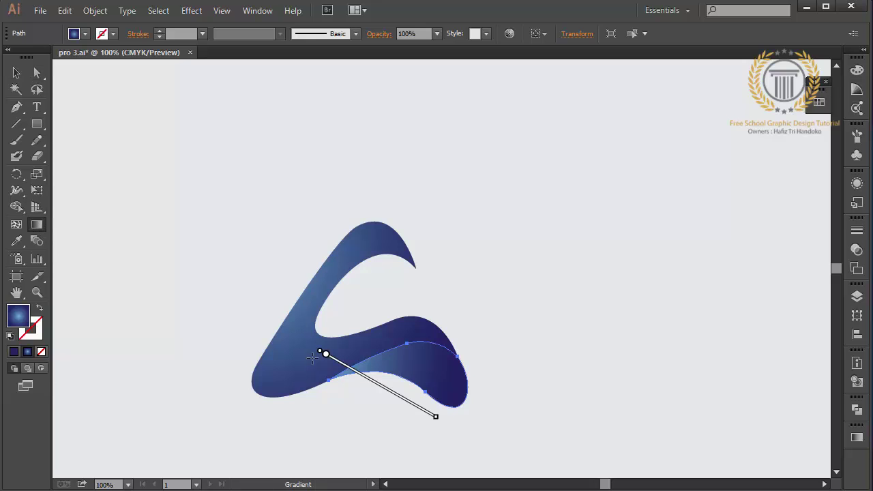
drag(475, 419, 374, 318)
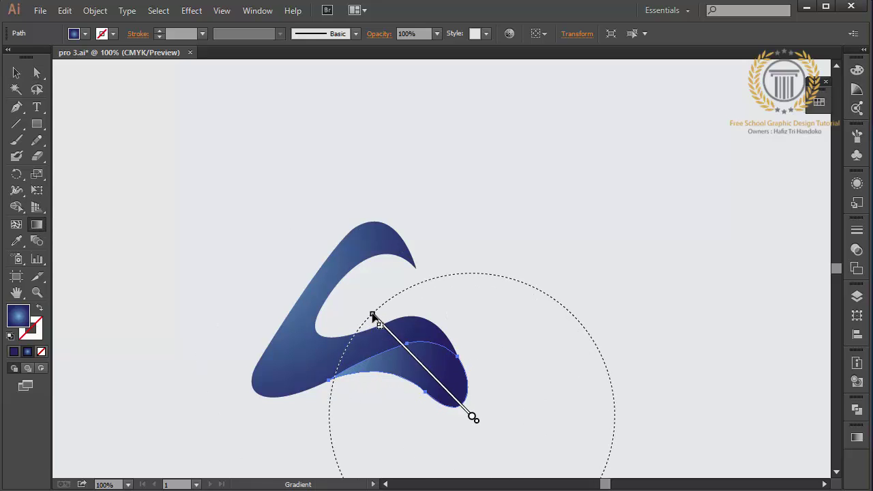
Step: Redraw the outer ribbon's gradient diagonally downward, shifted slightly down-right, then deselect
click(17, 88)
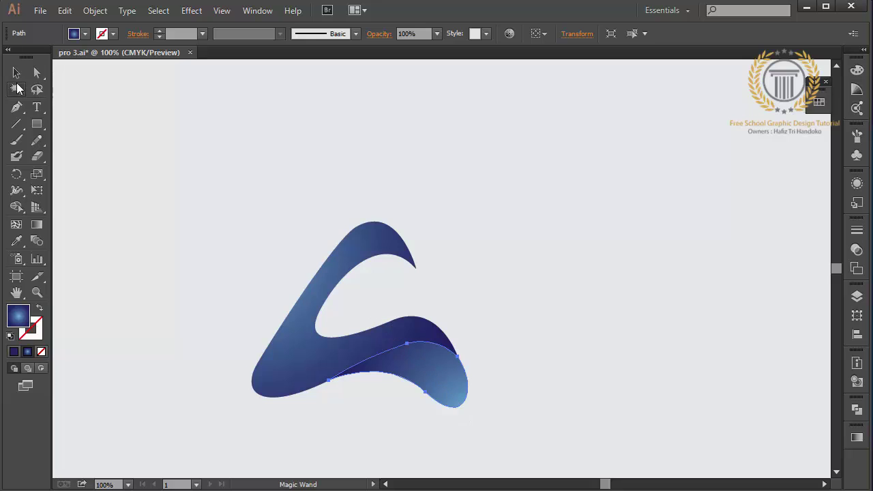
click(16, 72)
click(263, 345)
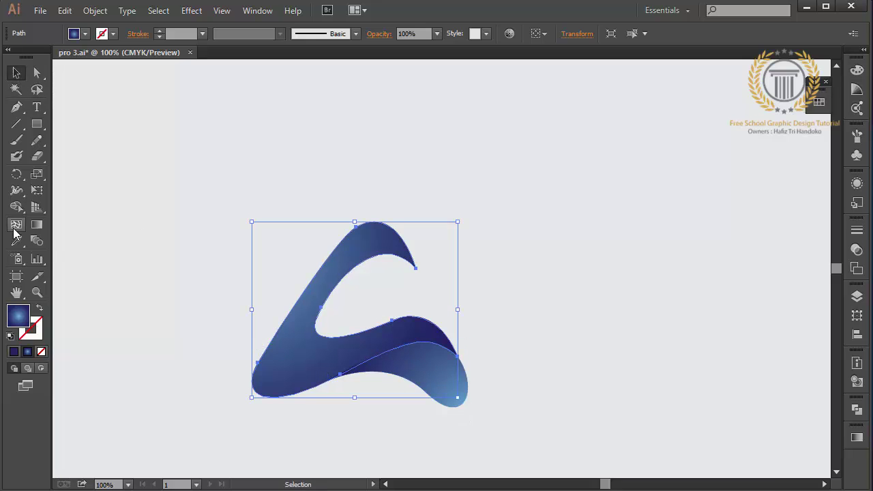
click(38, 225)
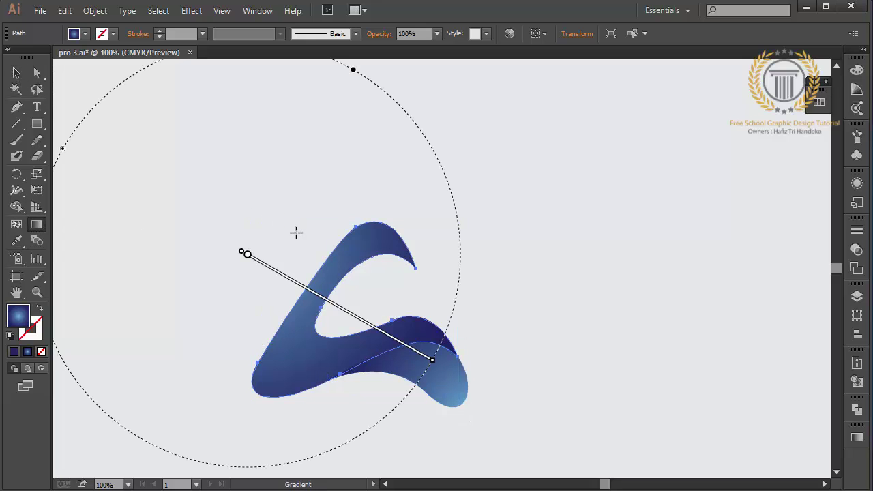
drag(296, 232, 407, 396)
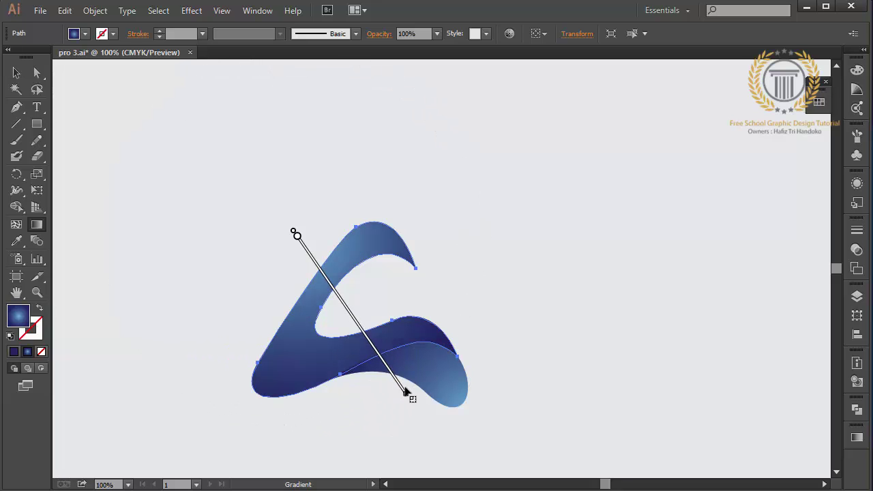
drag(355, 321, 372, 335)
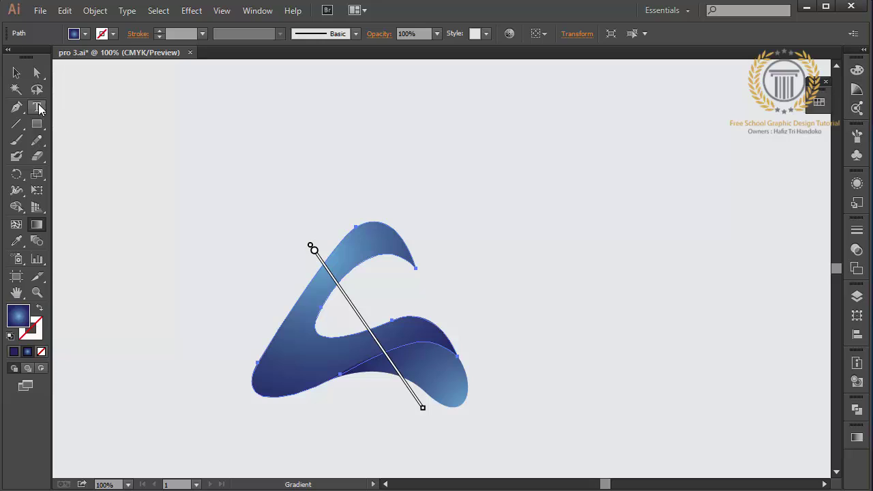
click(16, 73)
click(96, 109)
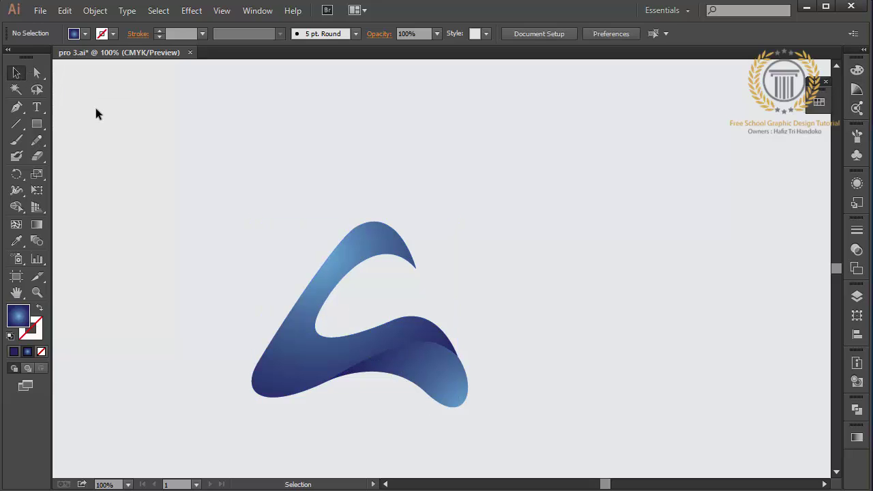
Step: At 200% zoom, move the fold's edge anchor down-right and pull its handle to reshape the curve
click(36, 73)
key(ctrl+plus)
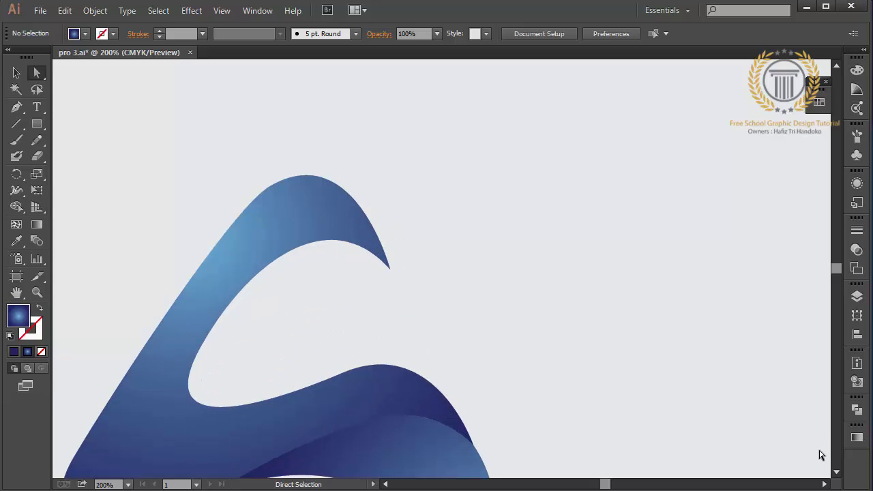
click(837, 473)
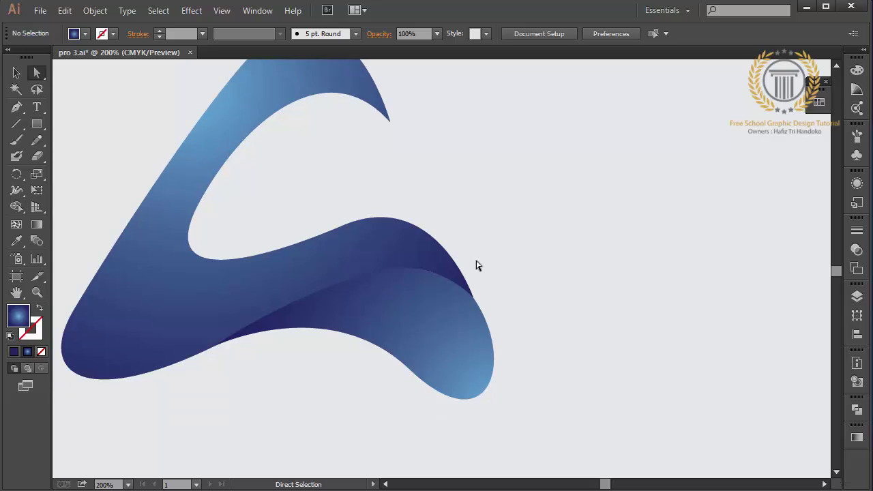
click(476, 302)
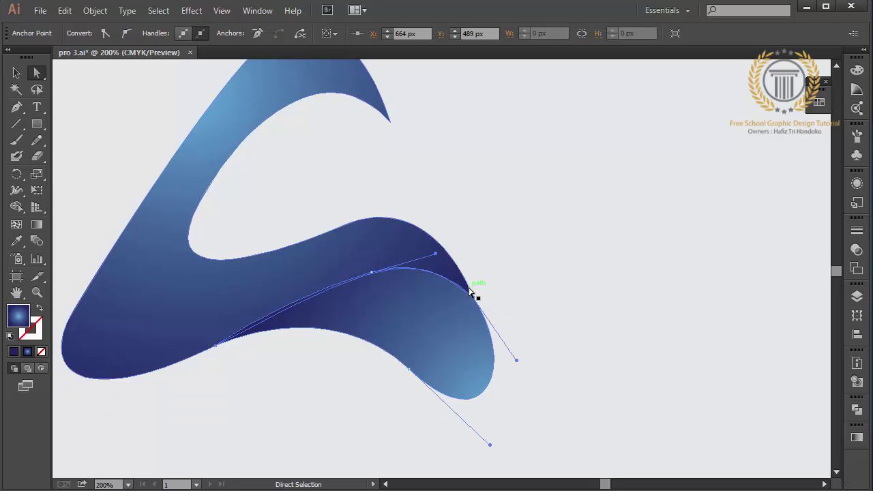
drag(475, 302, 490, 328)
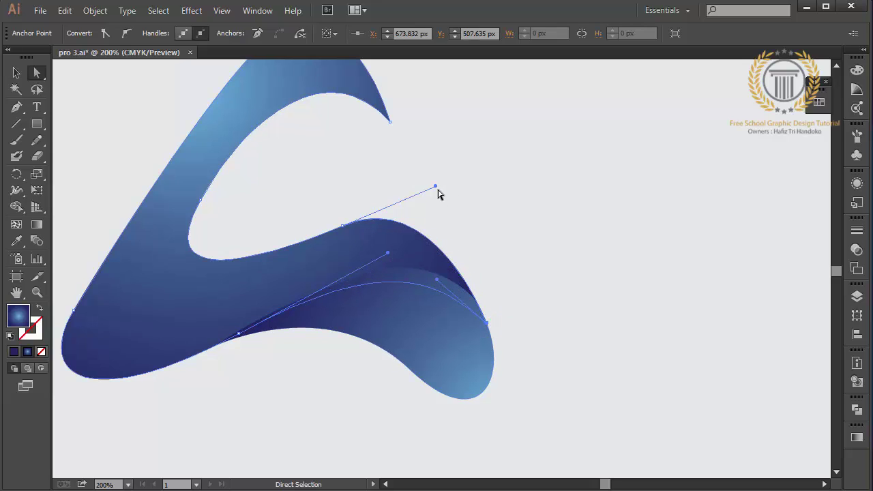
drag(437, 191, 447, 183)
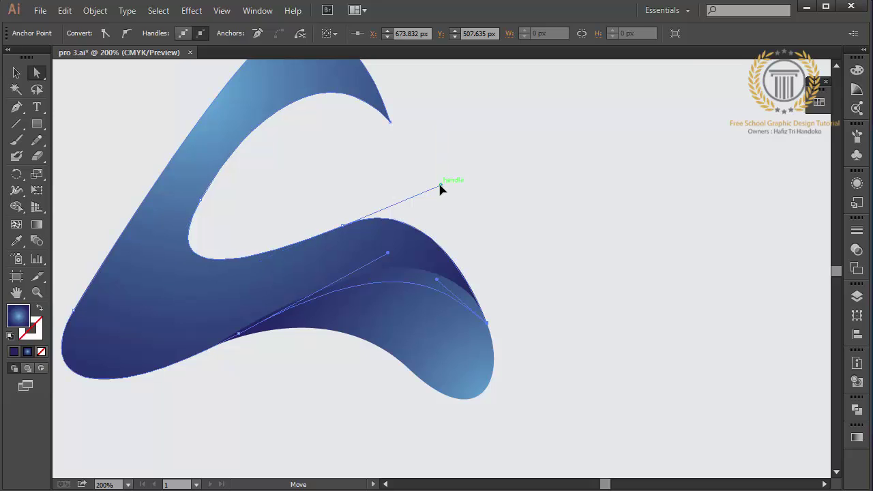
click(505, 240)
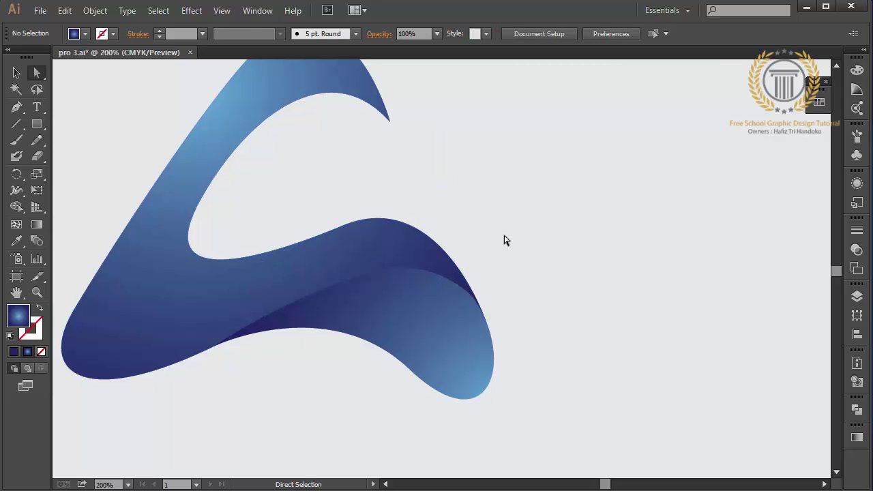
Step: Lengthen the fold's right anchor's upper handle to smooth the arc, then zoom back to 150%
click(407, 279)
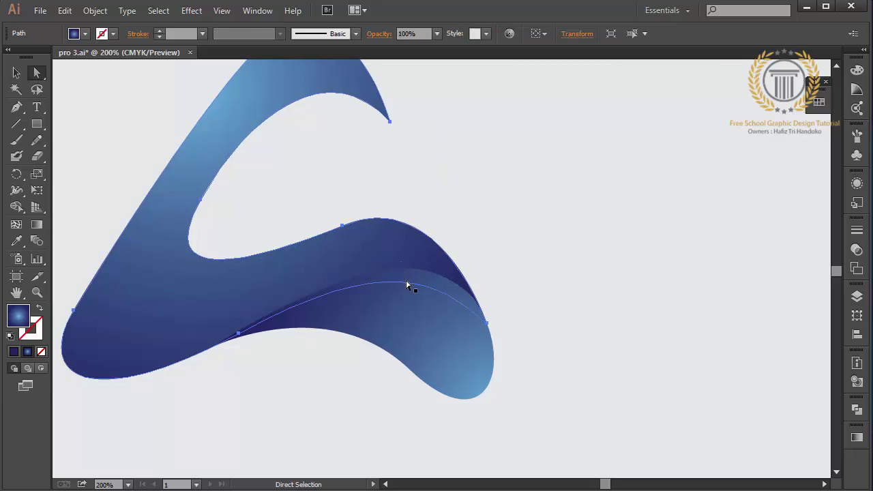
click(476, 301)
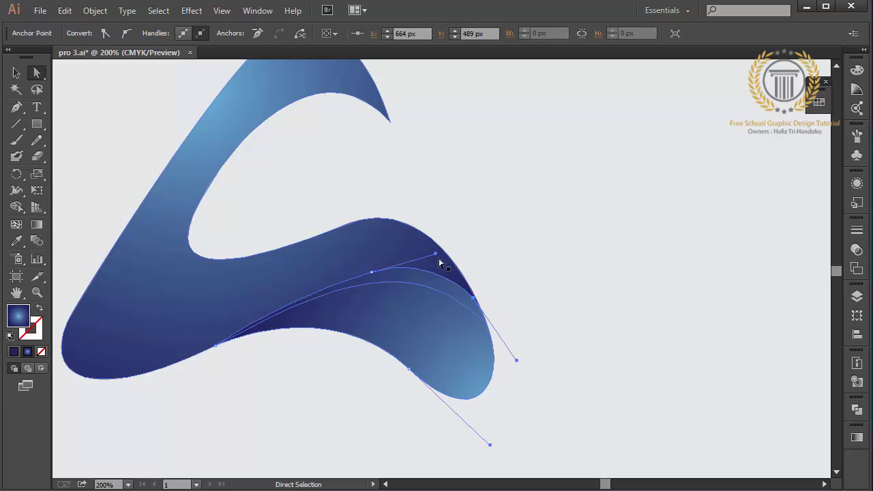
drag(435, 256, 450, 259)
click(505, 312)
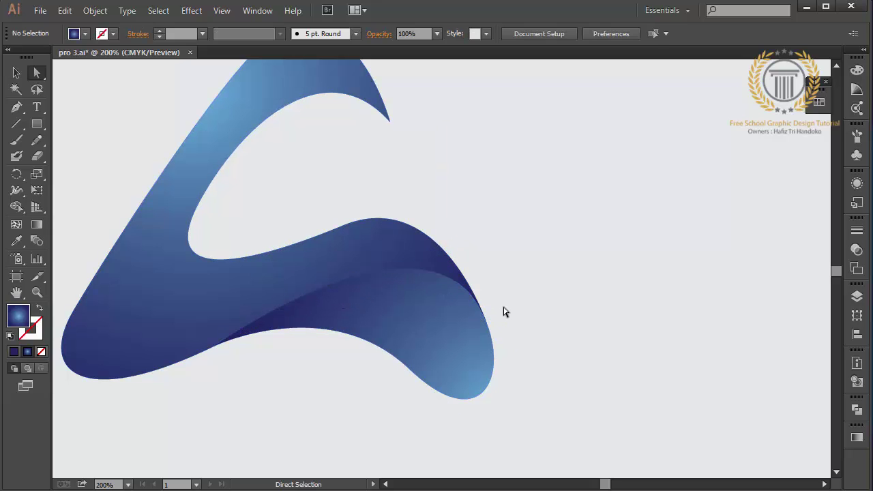
key(ctrl+minus)
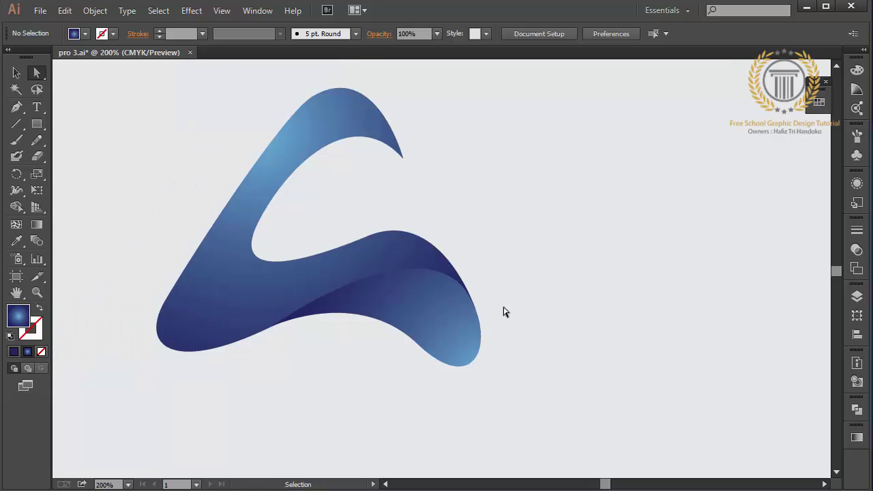
Step: Pen-draw a closed curl shape hanging from the top arch's inner edge, curving down and back
key(ctrl+plus)
key(ctrl+minus)
click(23, 107)
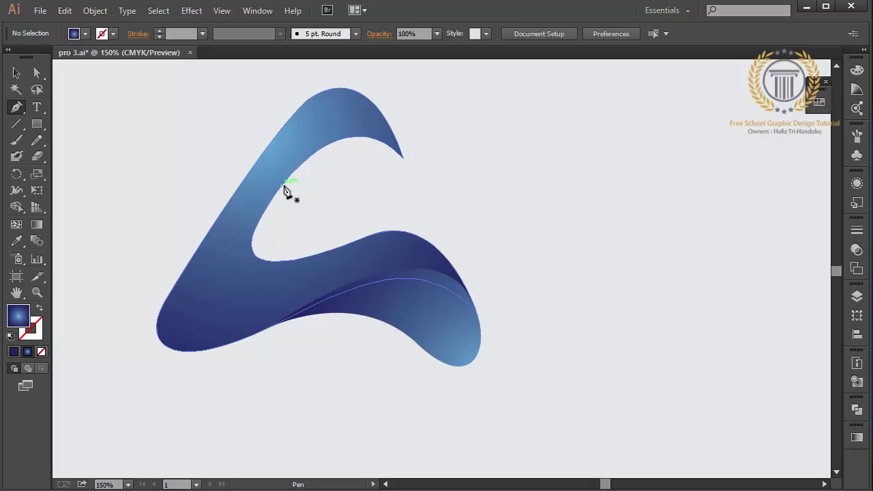
click(322, 149)
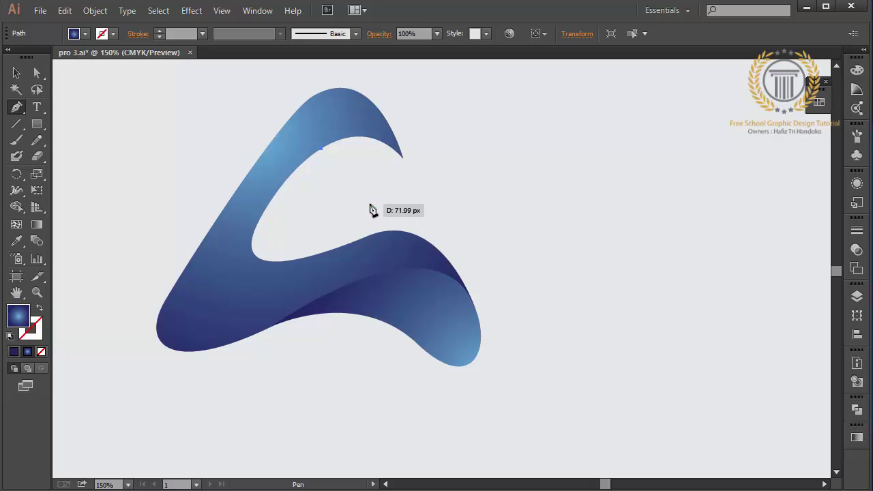
mouse_move(370, 204)
mouse_down()
mouse_move(393, 266)
mouse_move(387, 261)
mouse_up()
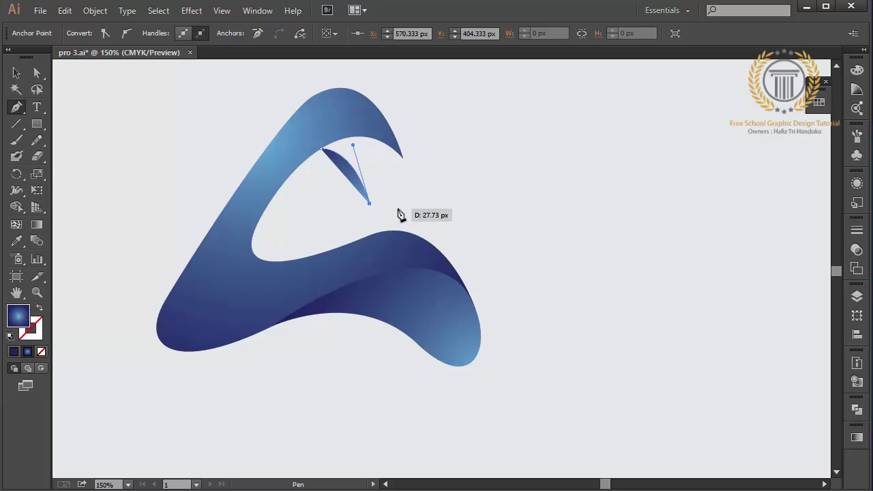
drag(398, 210, 413, 206)
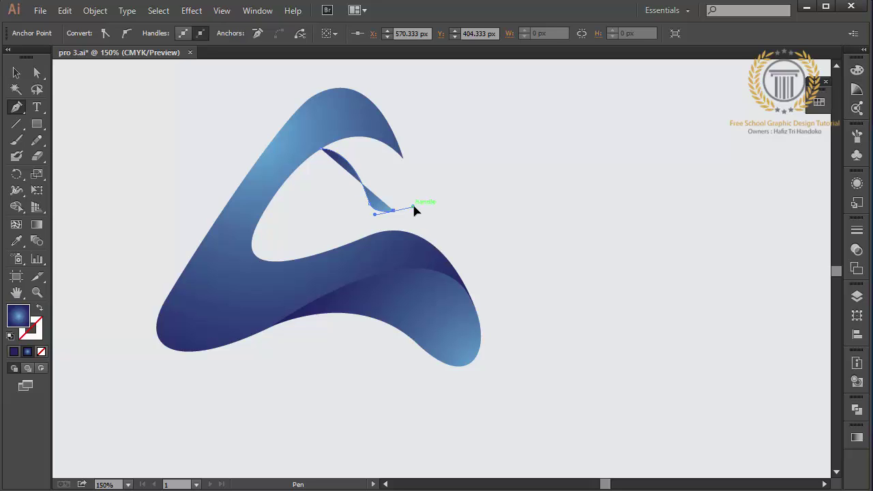
click(404, 159)
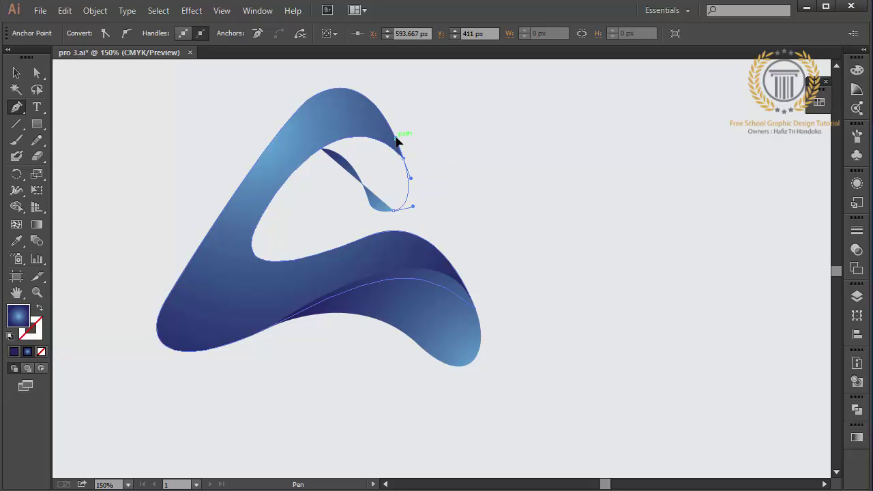
click(398, 141)
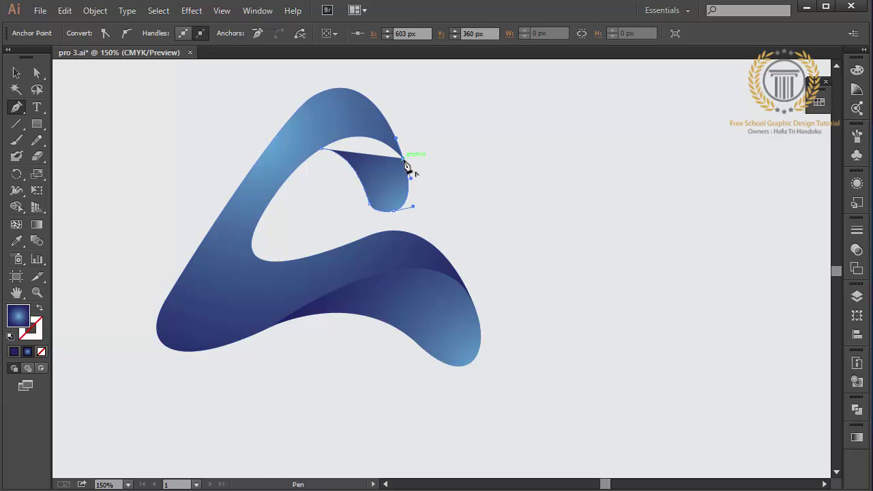
click(404, 160)
drag(322, 150, 272, 182)
Step: Reshape the inner curl's top edge upward by dragging its handle
click(37, 73)
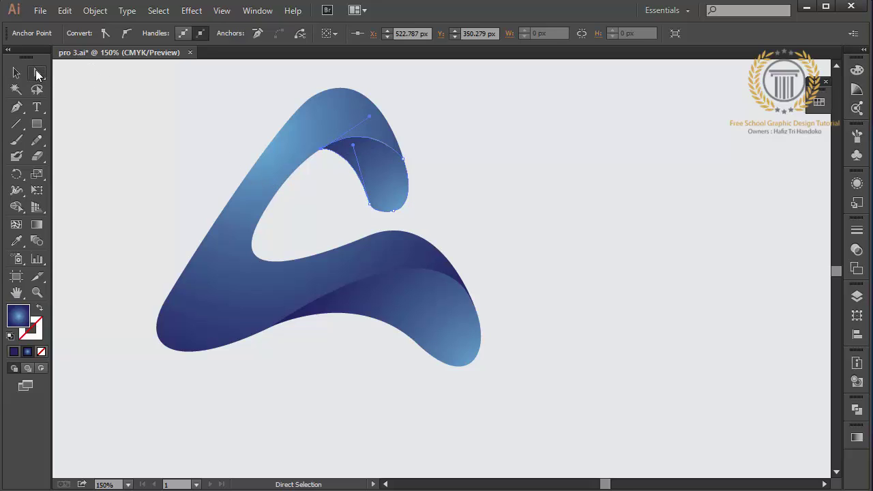
click(394, 210)
drag(353, 148, 350, 127)
click(374, 207)
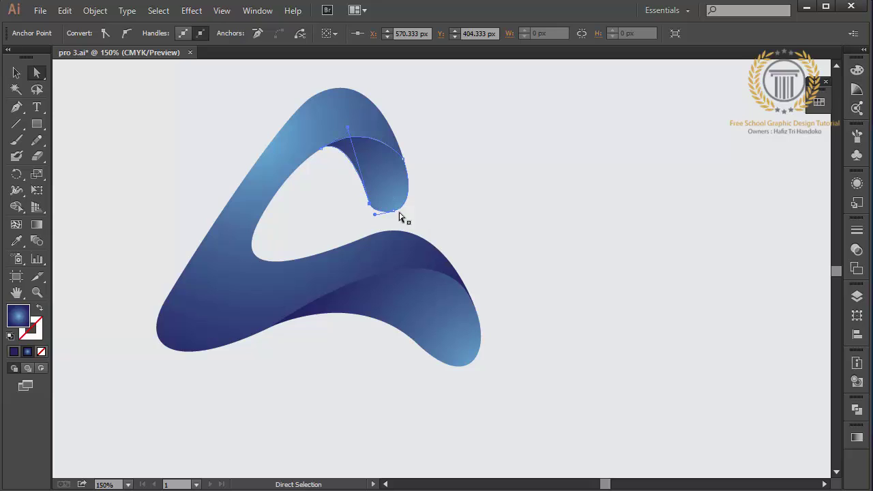
click(455, 214)
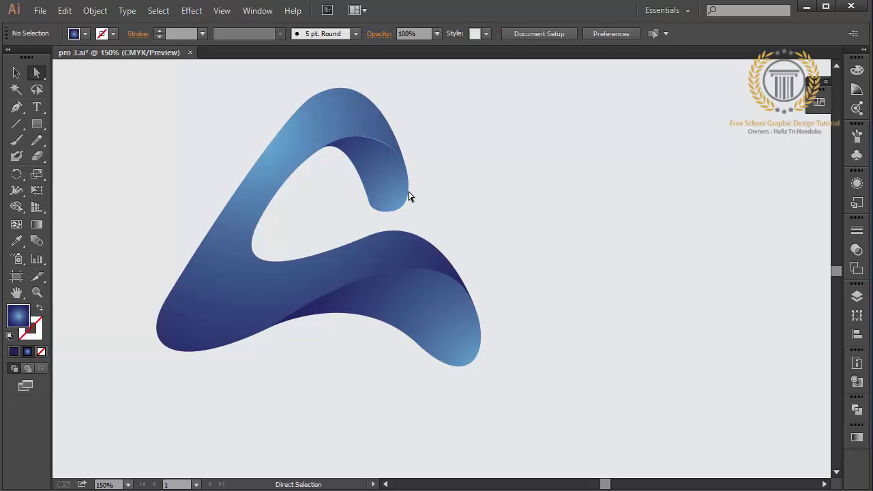
Step: Refine the handle of the curl's top-right anchor, undoing an accidental shape shift
click(404, 160)
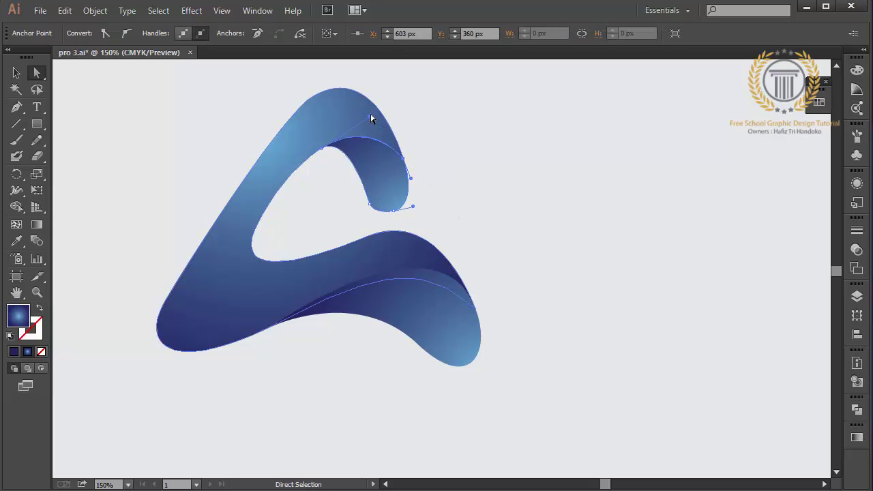
drag(370, 112, 373, 111)
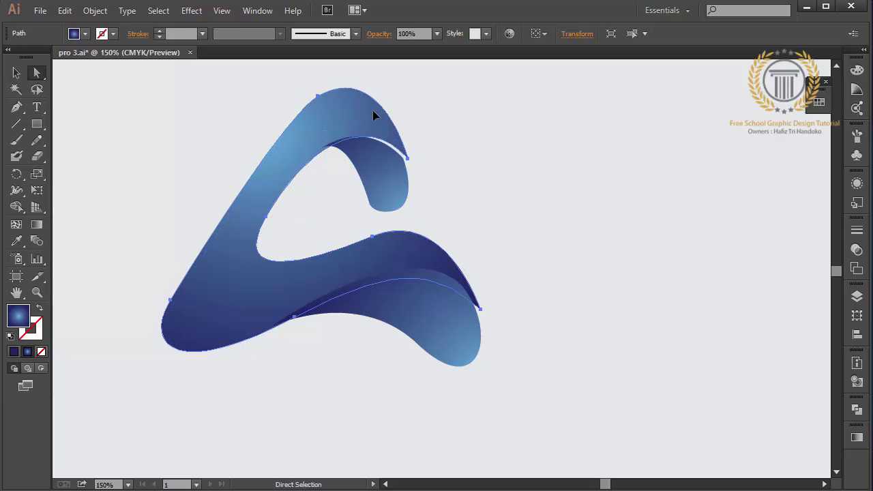
key(ctrl+z)
click(414, 182)
click(403, 160)
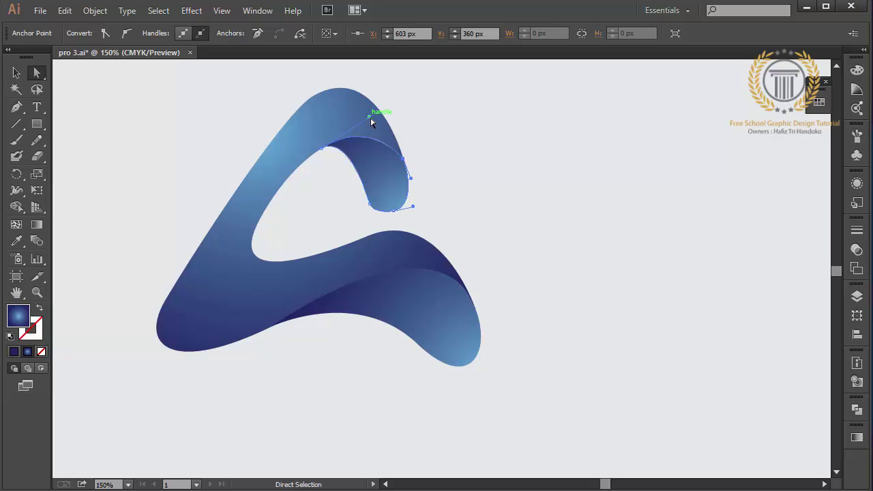
drag(371, 116, 372, 116)
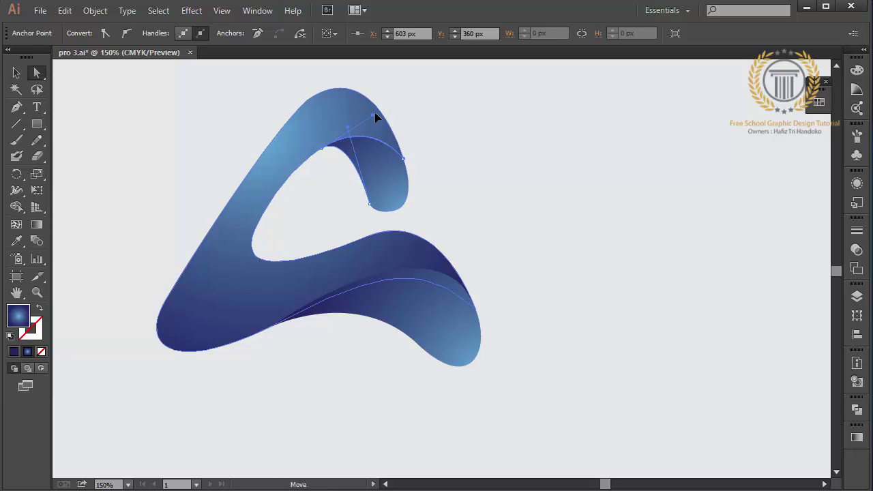
click(430, 145)
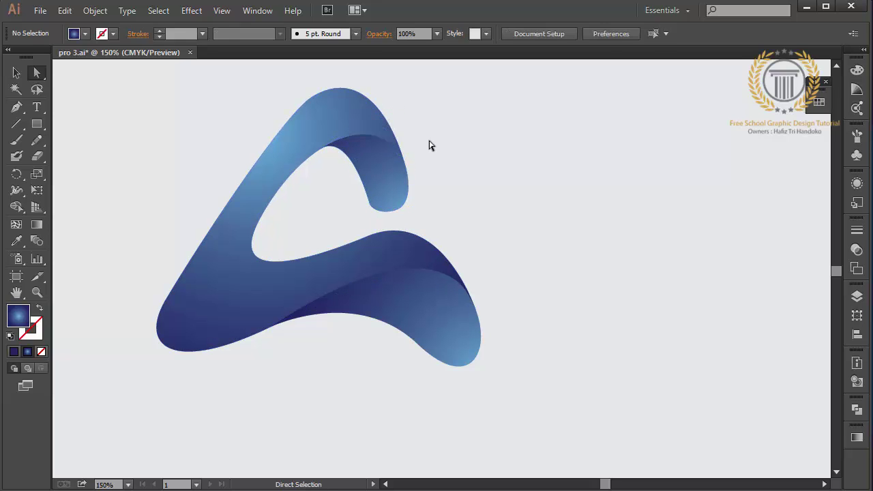
Step: Nudge the curl's bottom-left anchor and pull its top-left anchor up-left into the arch
click(369, 211)
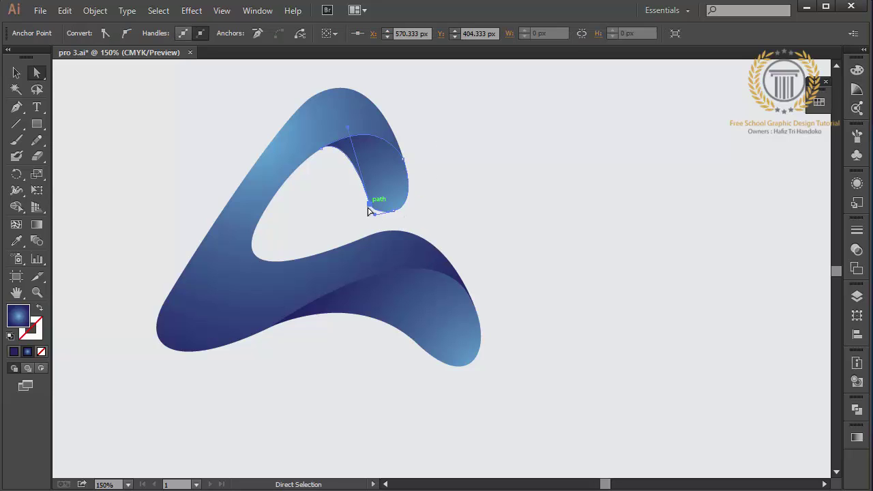
mouse_move(368, 211)
mouse_down()
mouse_move(366, 194)
mouse_move(366, 219)
mouse_up()
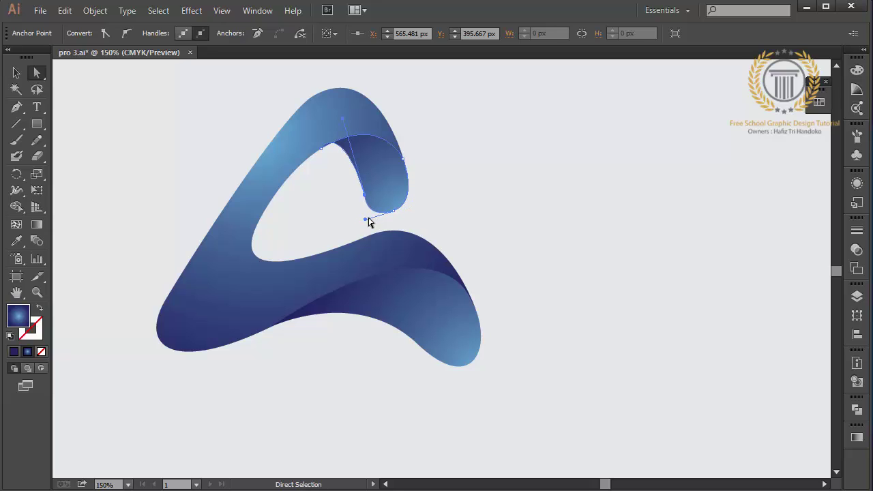
click(344, 220)
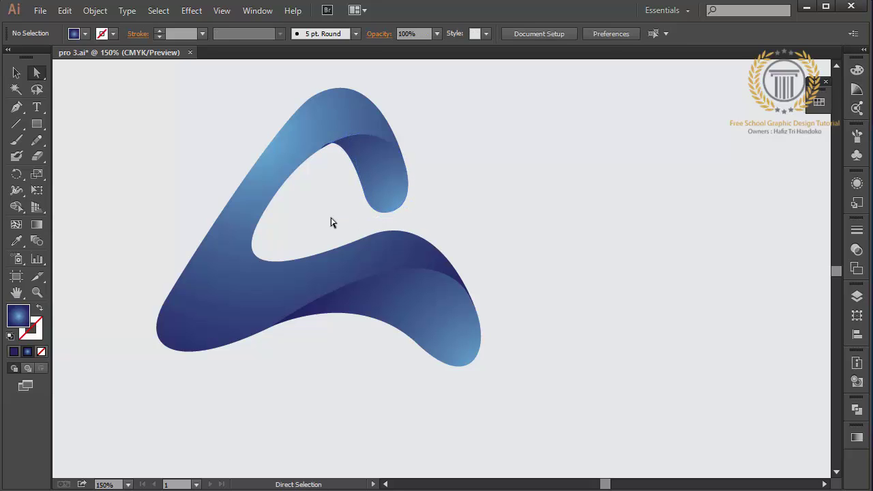
click(379, 194)
click(322, 155)
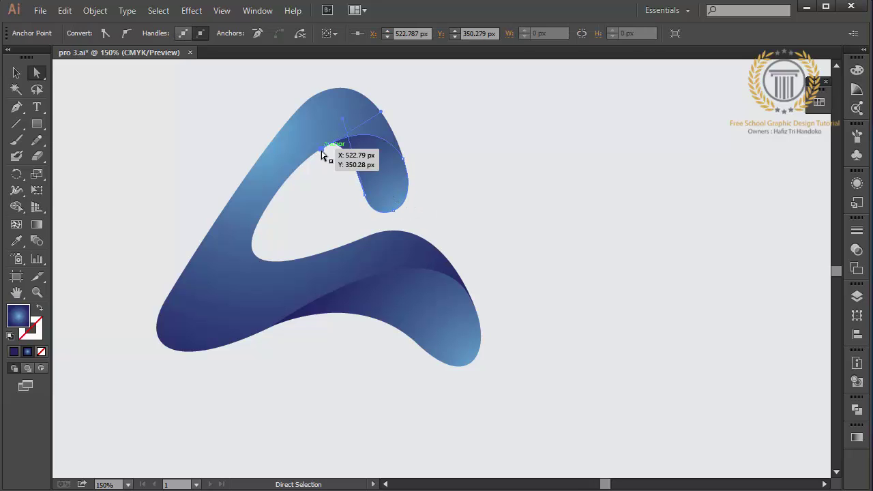
drag(322, 155, 317, 149)
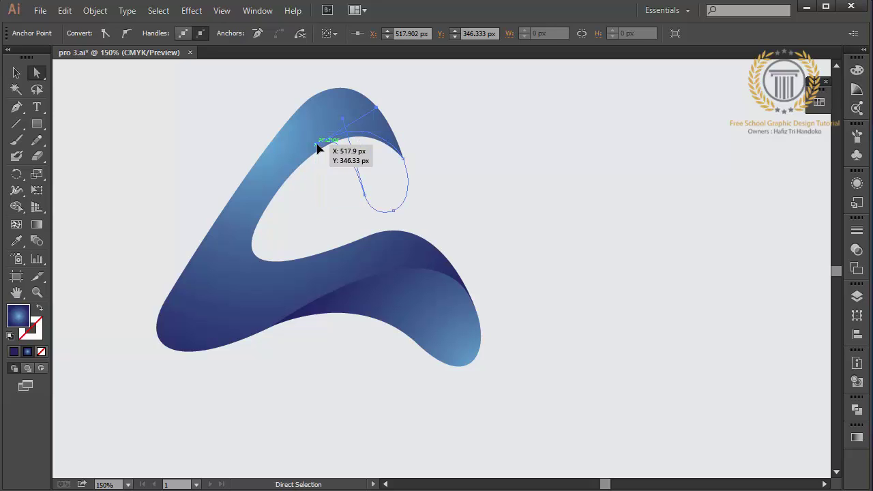
click(278, 156)
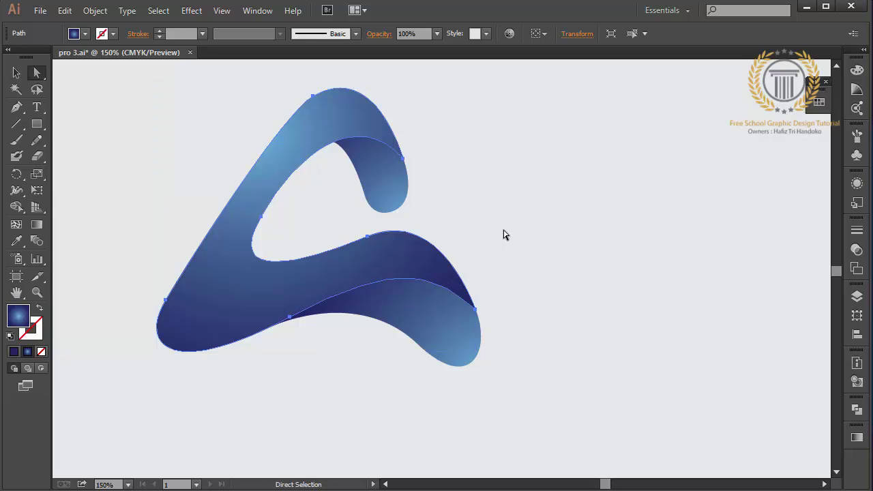
click(430, 335)
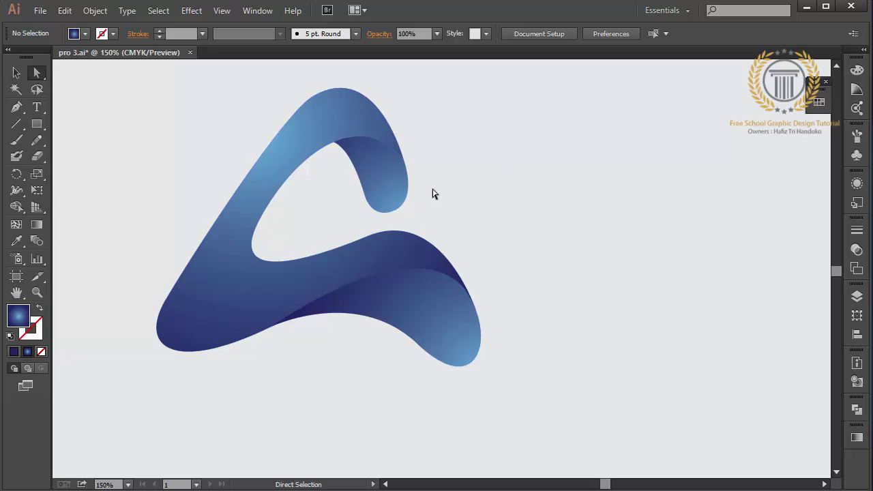
Step: Move the curl's bottom anchor and adjust its handles to reshape the rounded bottom tip
click(404, 202)
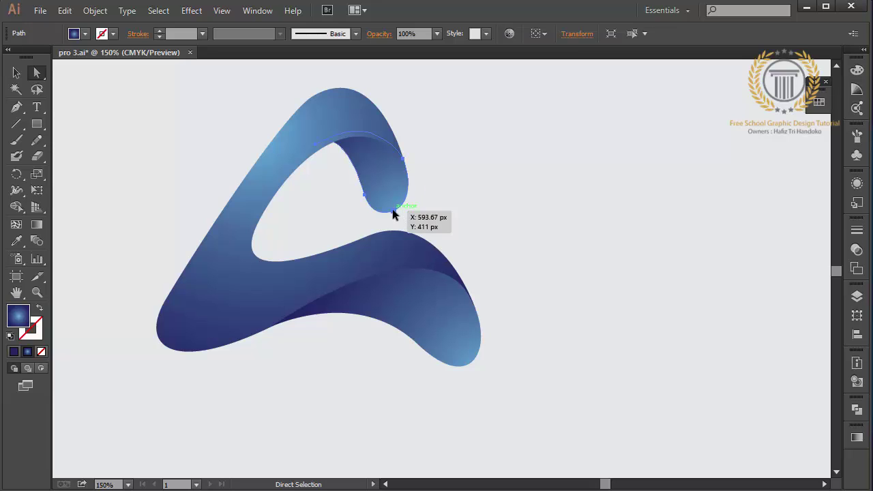
drag(393, 209, 402, 216)
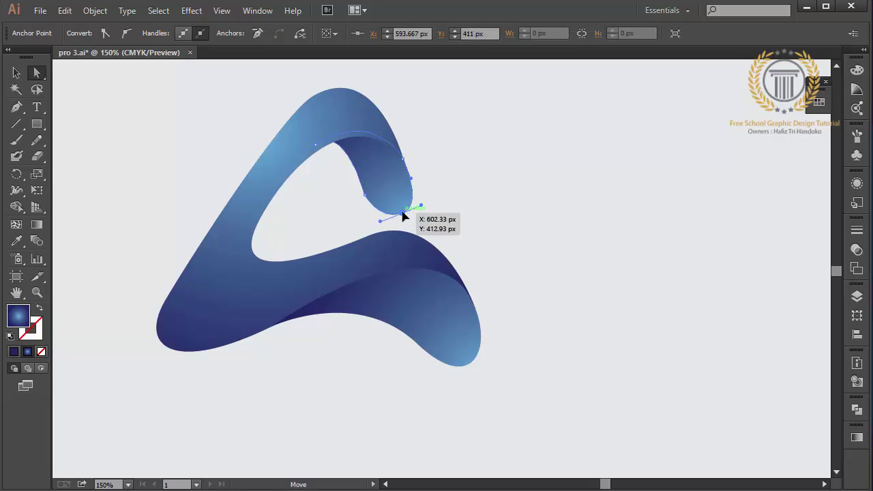
drag(367, 198, 365, 195)
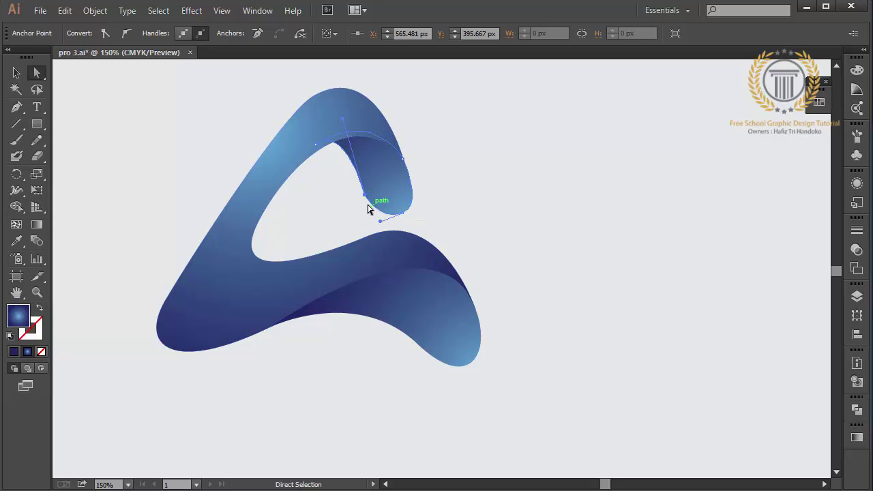
drag(366, 200, 368, 192)
mouse_move(379, 221)
mouse_down()
mouse_move(371, 220)
mouse_move(378, 230)
mouse_up()
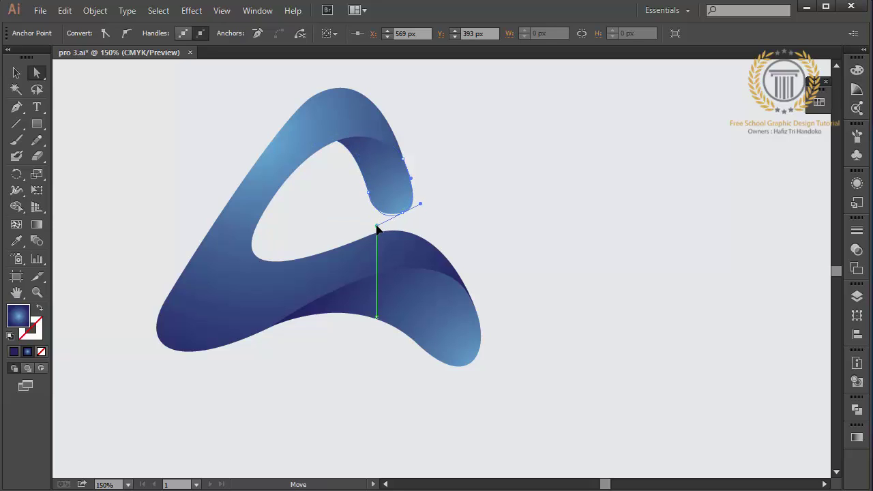
click(447, 233)
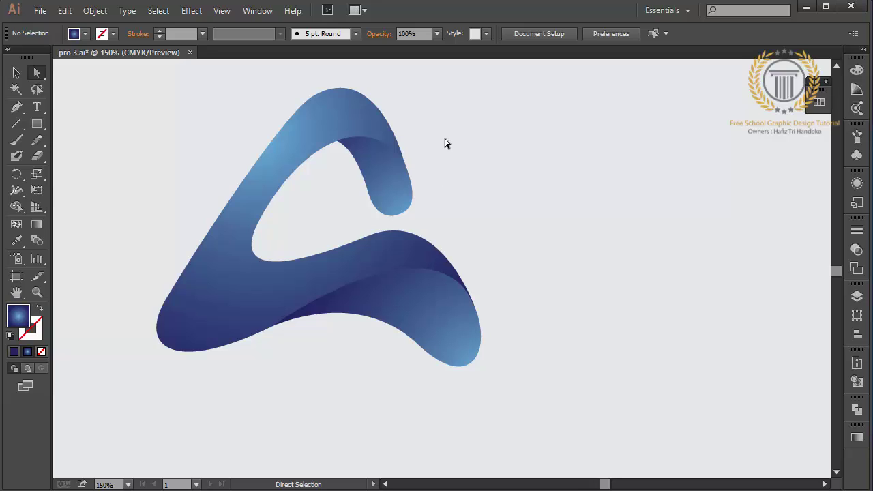
Step: Shift the inner curve anchor 6 px right and ease the curl's bottom tip slightly up-right
click(395, 130)
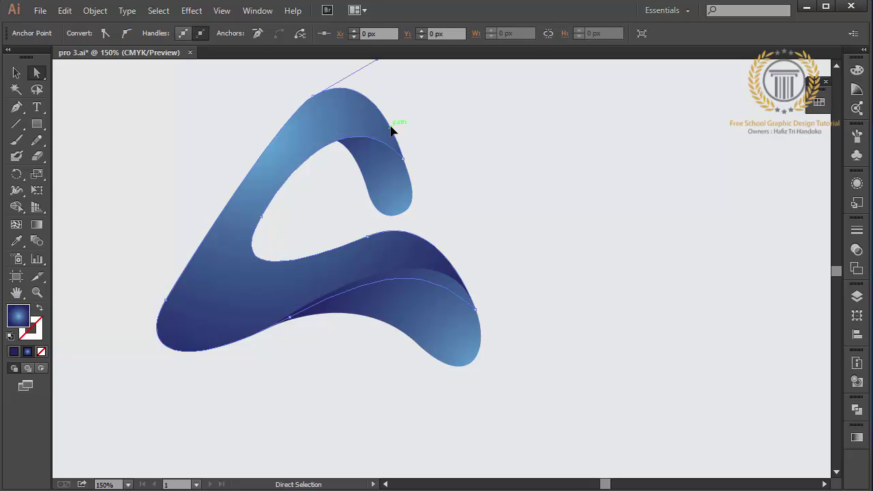
mouse_move(404, 164)
mouse_down()
mouse_move(415, 156)
mouse_move(392, 196)
mouse_move(406, 195)
mouse_up()
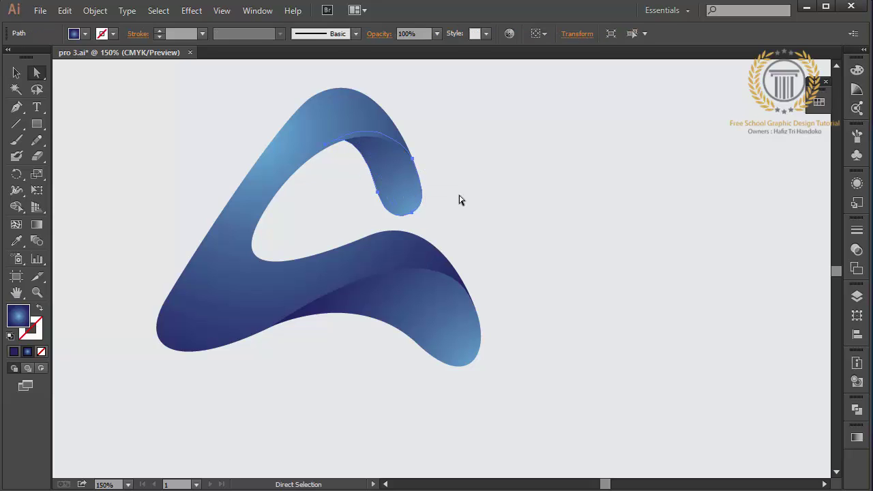
click(474, 201)
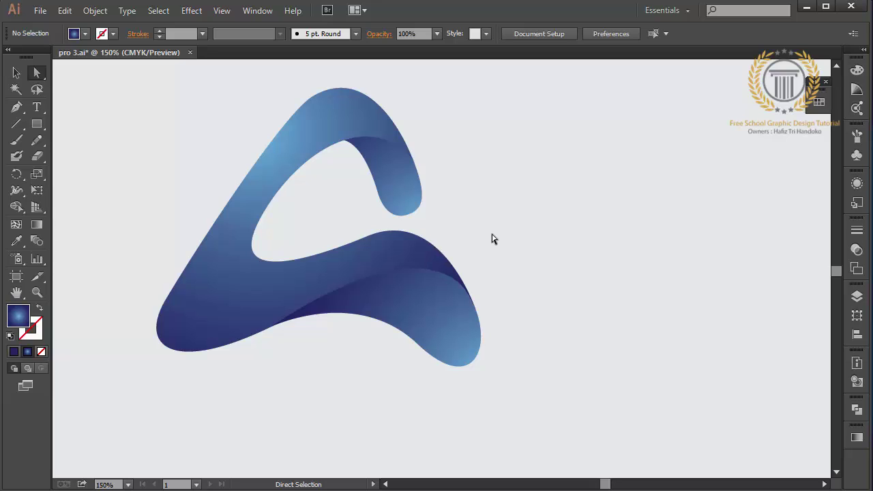
click(413, 214)
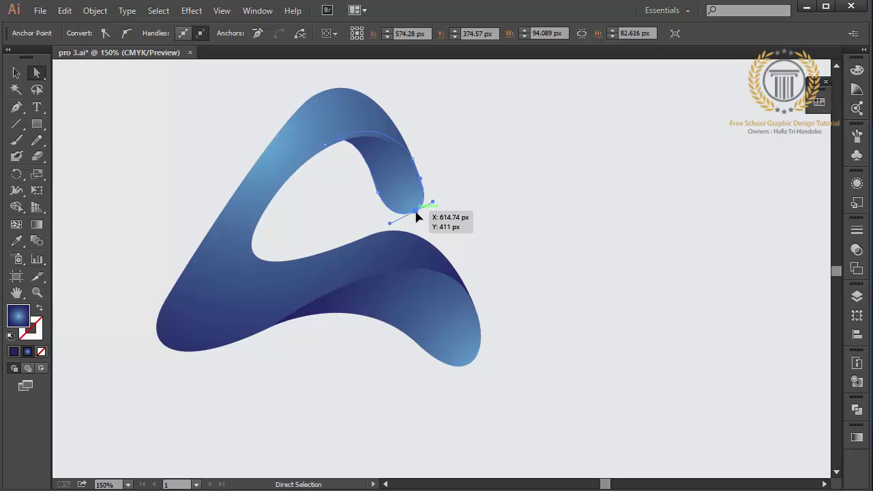
drag(418, 217, 420, 213)
click(452, 219)
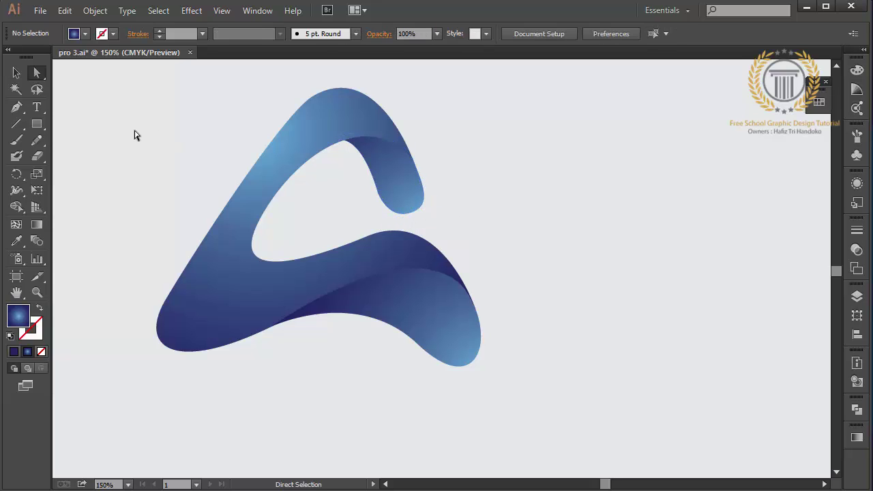
click(17, 107)
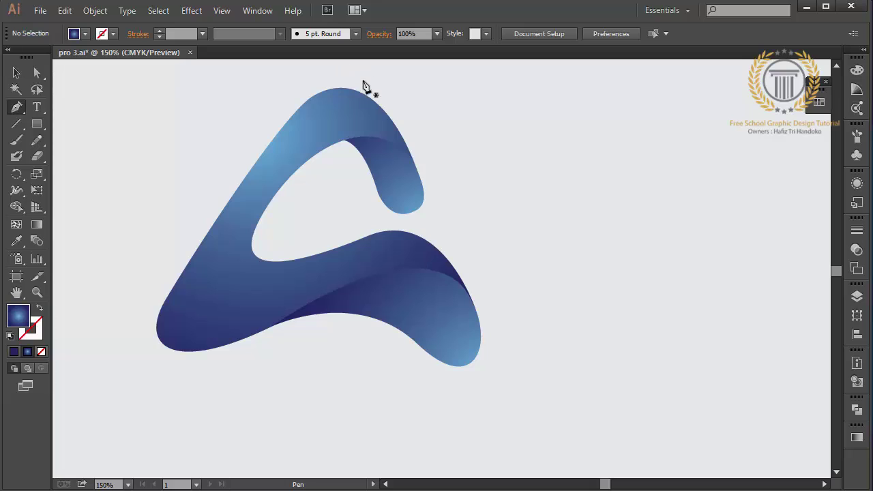
click(391, 120)
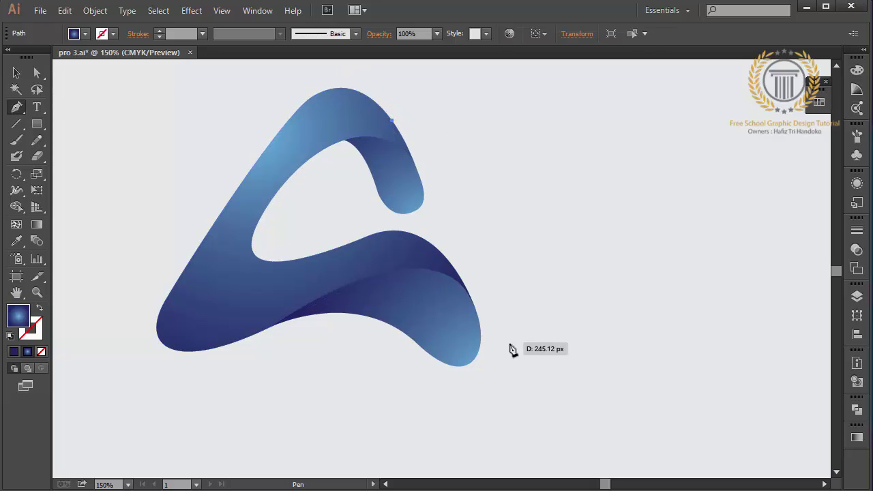
click(471, 295)
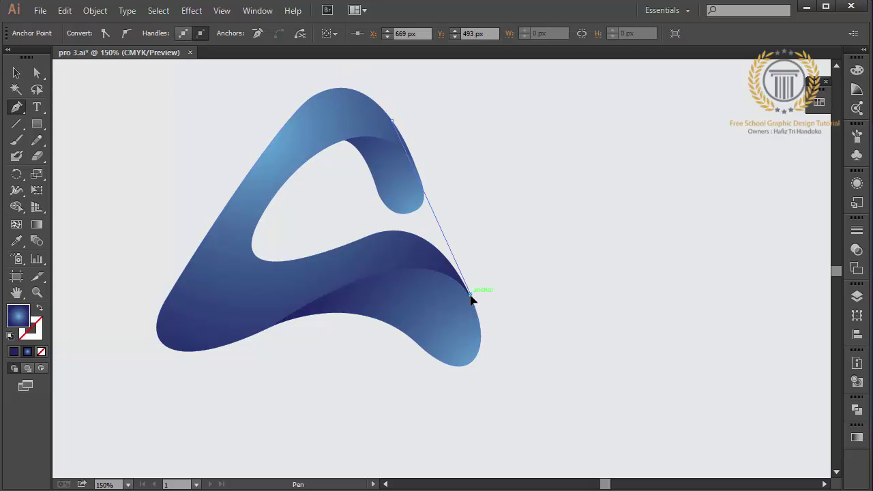
key(shift)
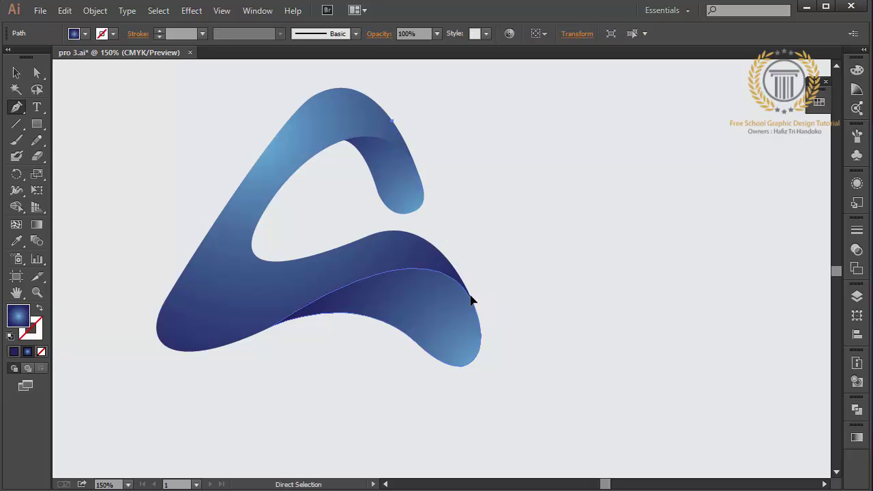
key(ctrl+shift+a)
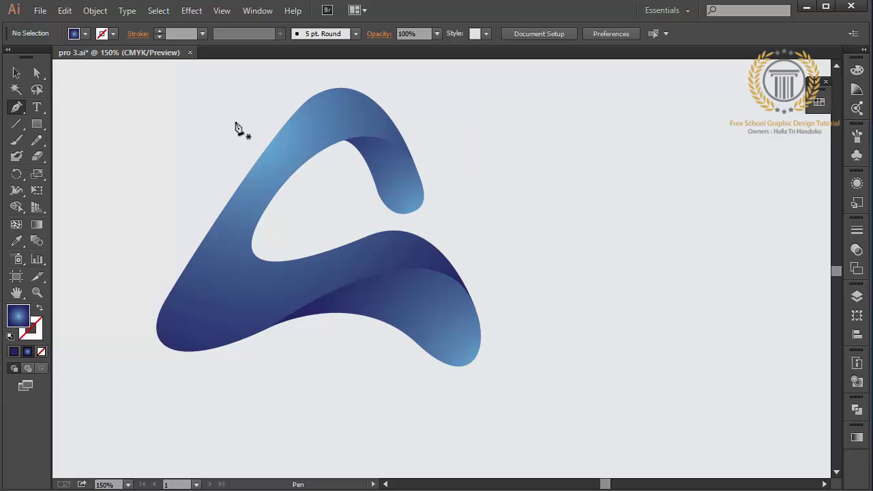
click(17, 73)
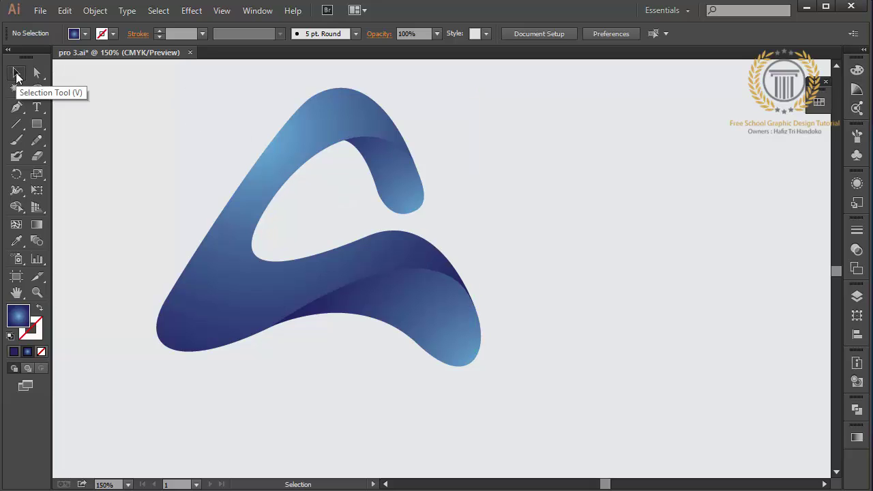
drag(430, 188, 164, 384)
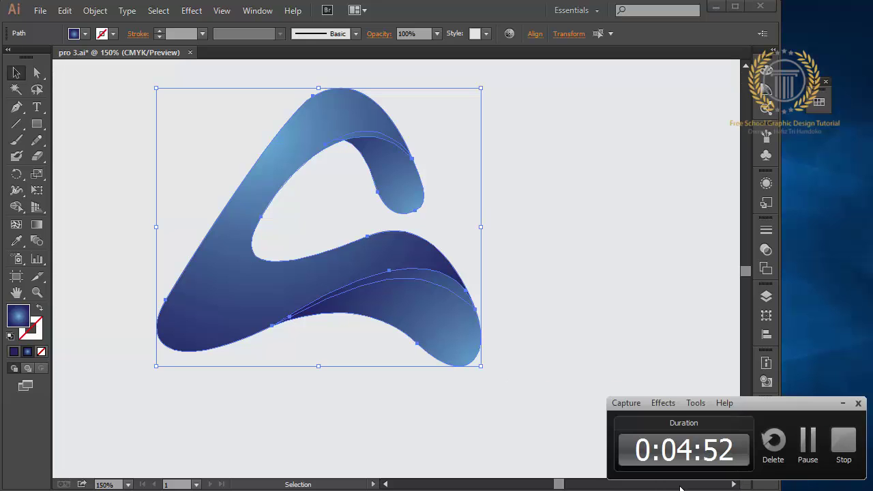
click(635, 397)
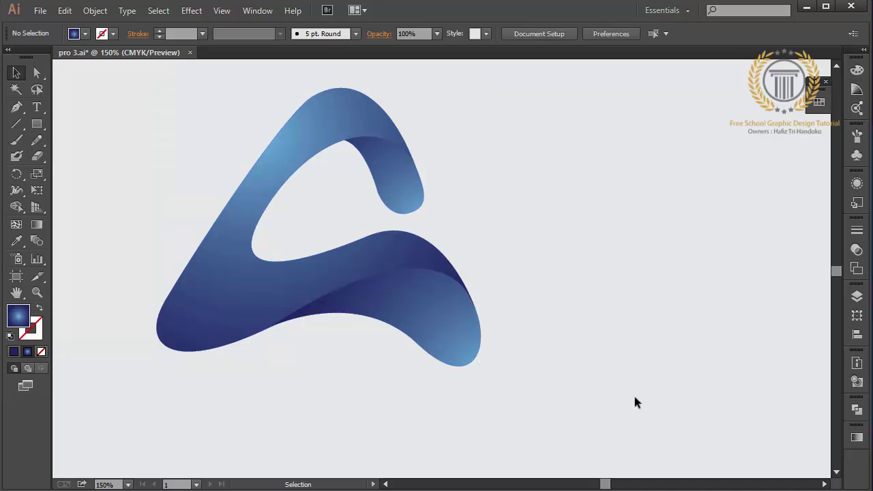
click(438, 342)
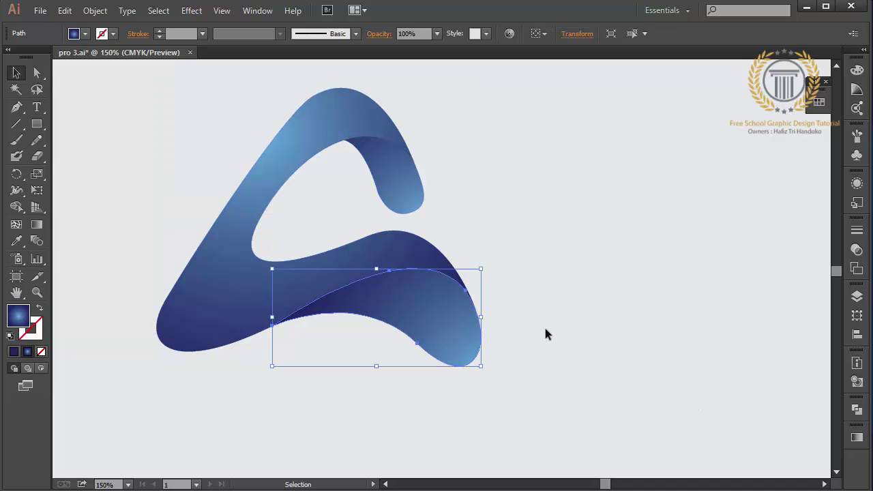
click(546, 330)
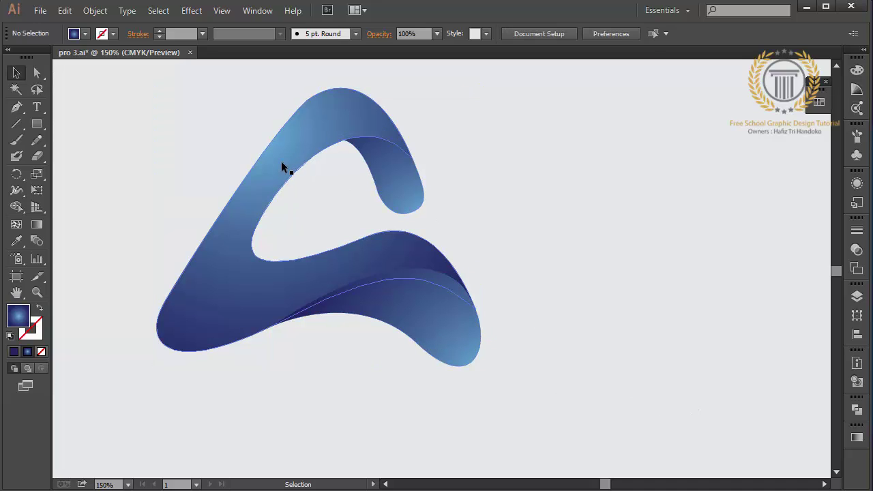
click(17, 108)
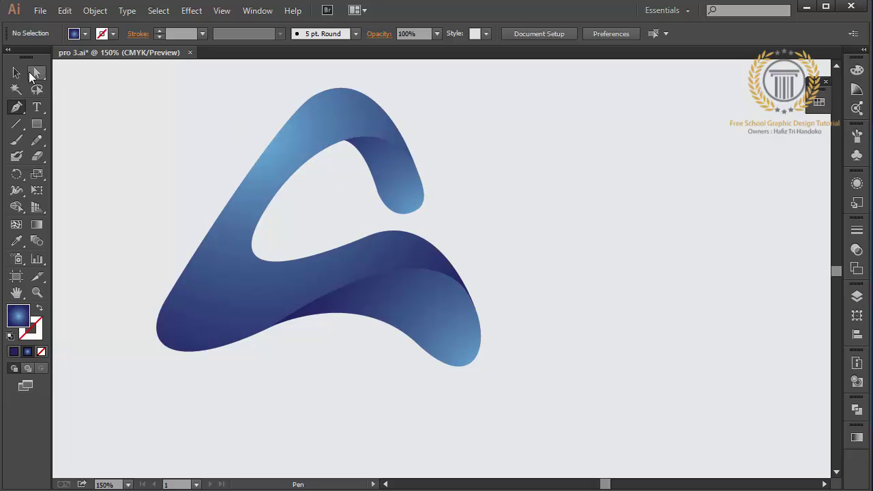
Step: Delete the rounded inner curl under the top arch
click(17, 73)
click(400, 205)
key(Delete)
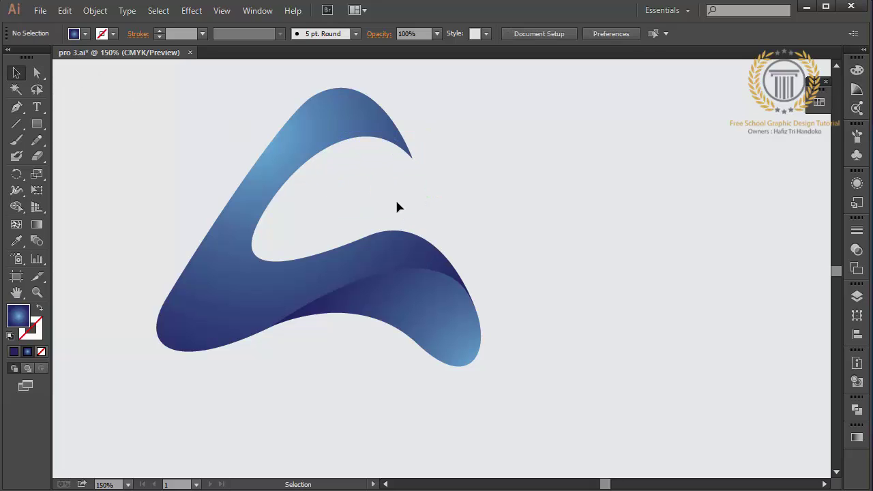
Step: Pen-draw a closed pointed fold tracing the top arch's underside toward the left arm and back
click(18, 107)
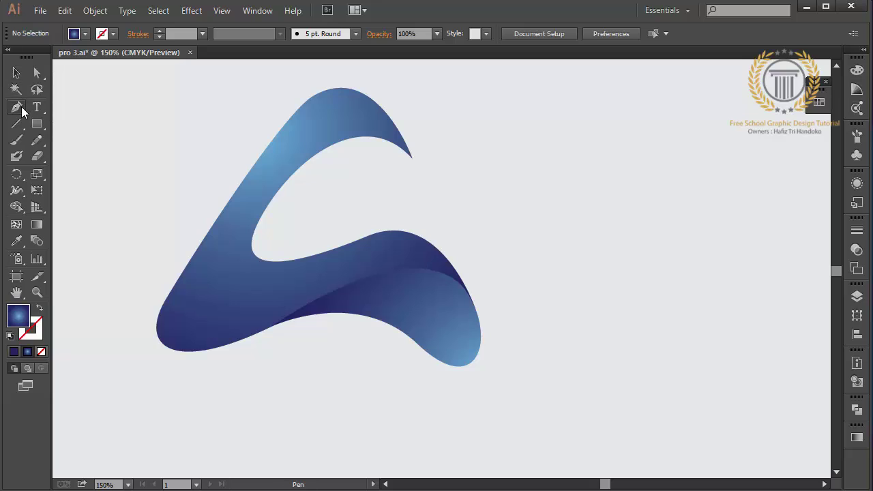
click(433, 217)
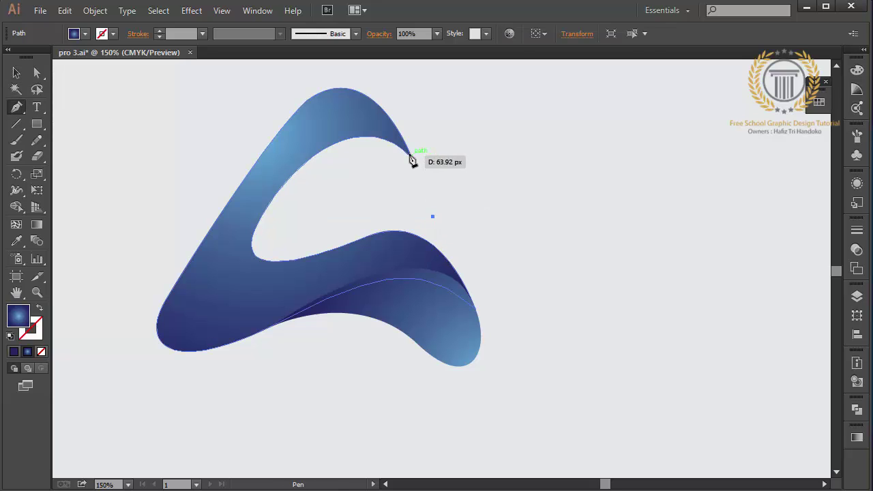
drag(403, 149, 375, 130)
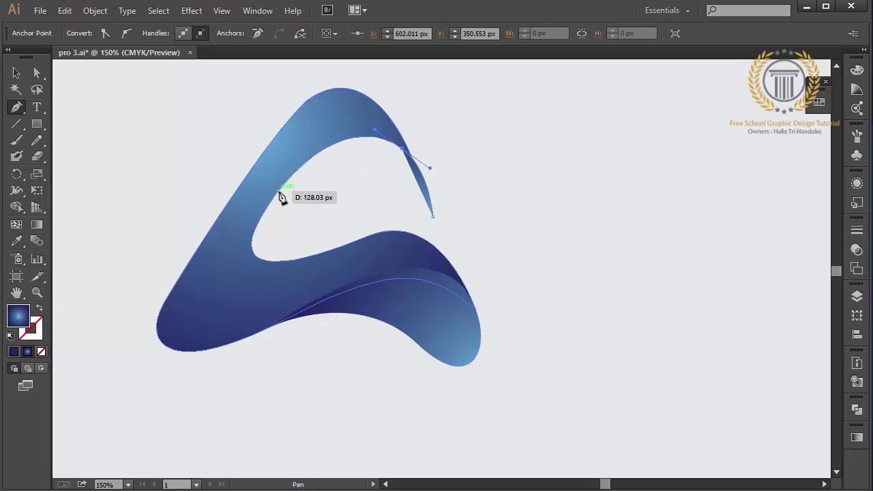
drag(279, 191, 238, 244)
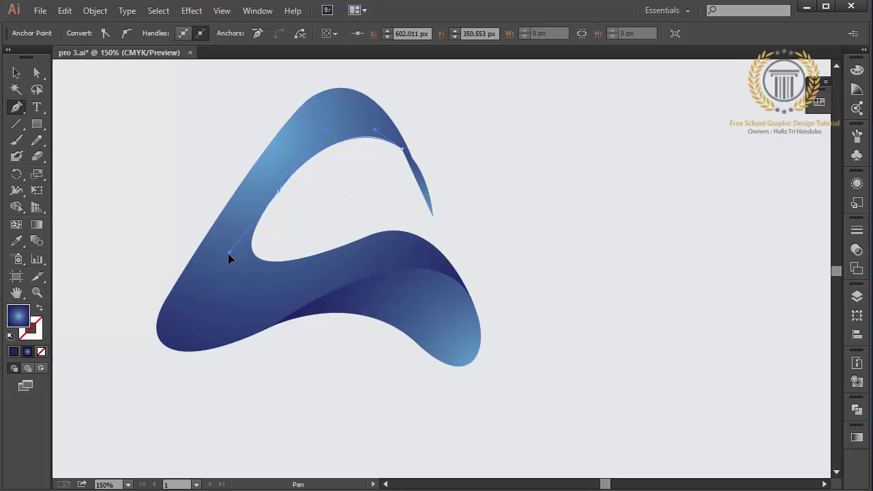
drag(231, 256, 228, 254)
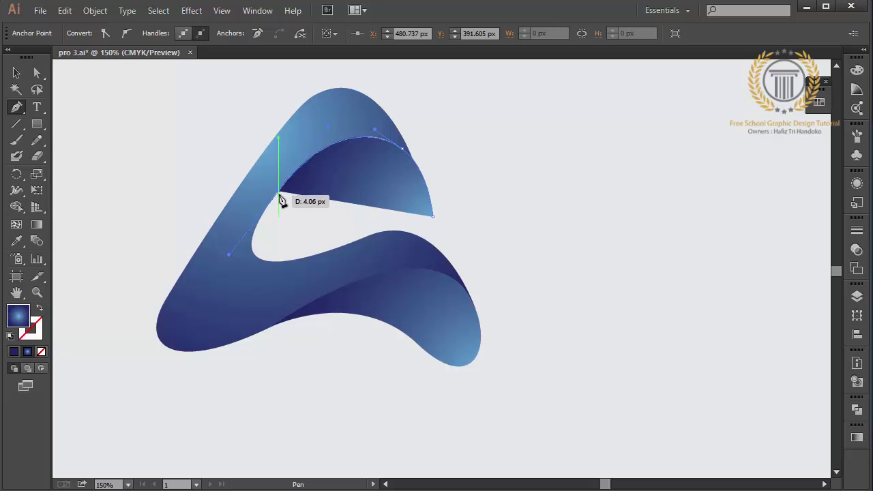
click(433, 216)
mouse_move(444, 234)
mouse_down()
mouse_move(509, 329)
mouse_move(524, 321)
mouse_up()
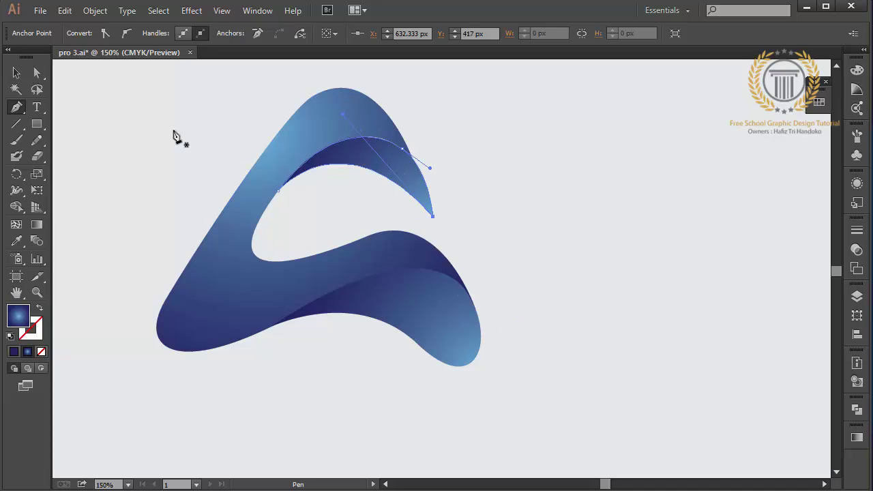
Step: Smooth the fold's upper inner curve by adjusting its anchor and Bezier handle
click(37, 73)
click(403, 148)
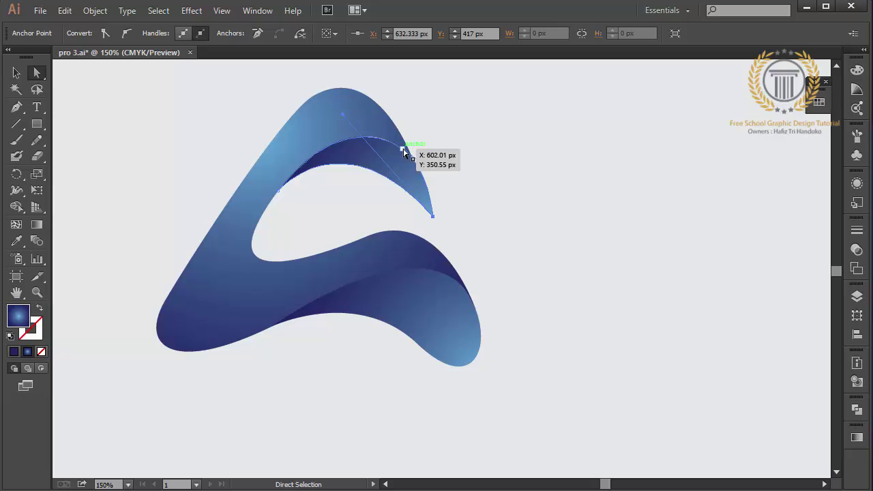
click(374, 131)
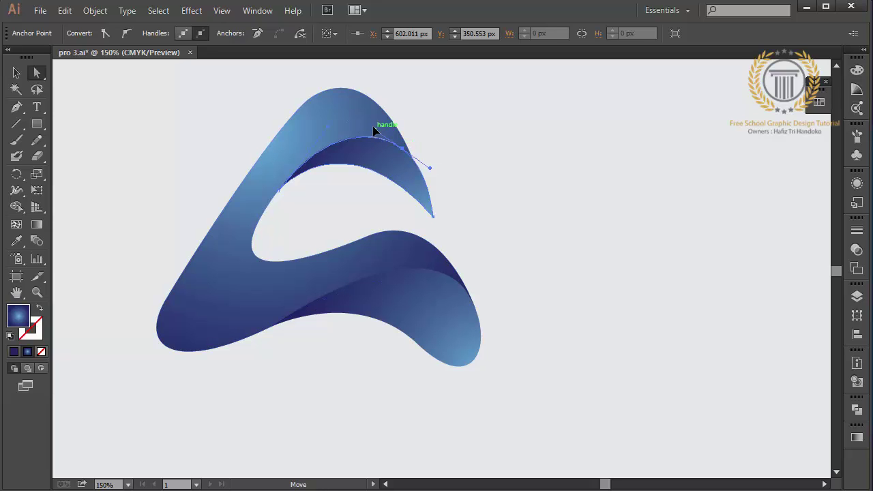
drag(372, 128, 375, 131)
click(460, 172)
click(418, 161)
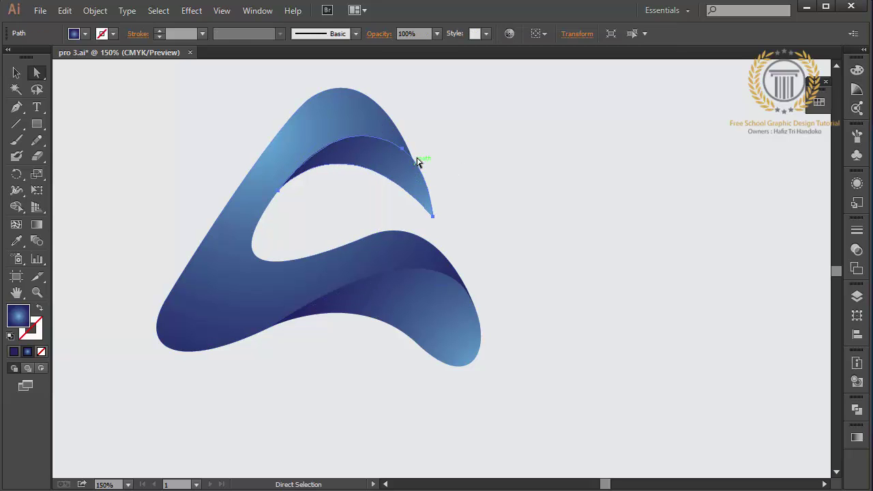
drag(404, 156, 405, 154)
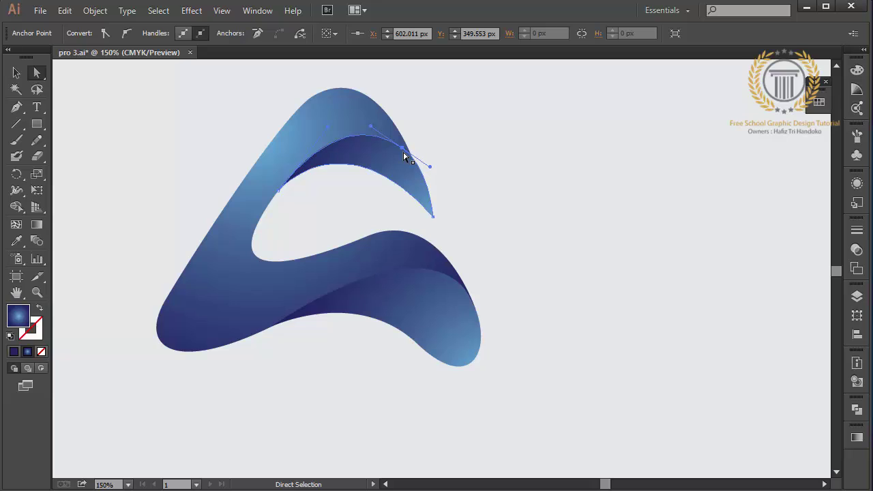
click(451, 176)
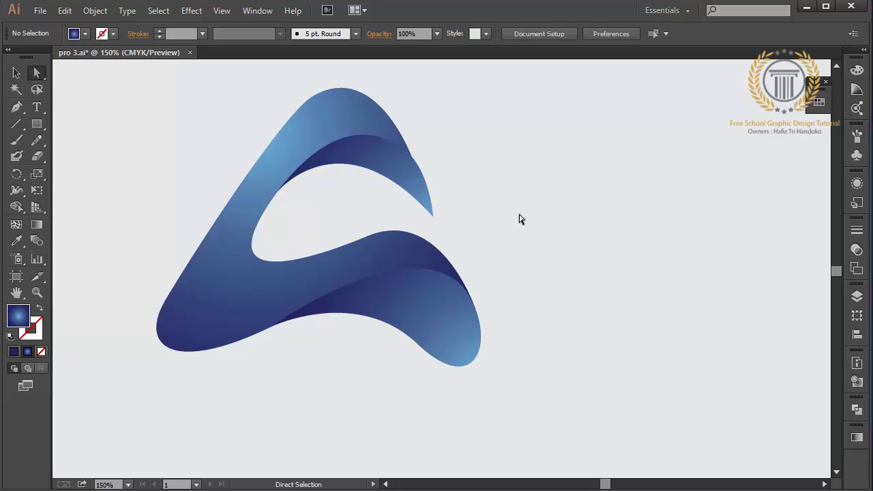
Step: Reshape the outer ribbon's outline near the top curl so it flows smoothly
click(382, 130)
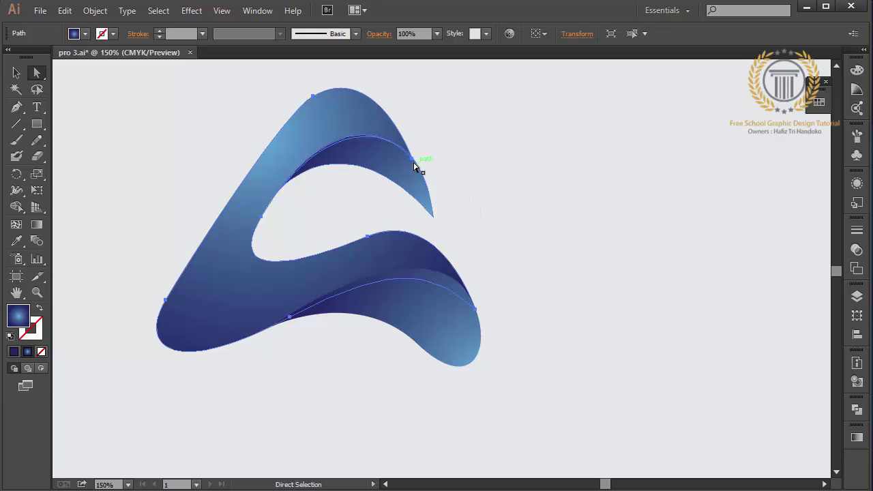
mouse_move(413, 163)
mouse_down()
mouse_move(421, 158)
mouse_move(419, 168)
mouse_up()
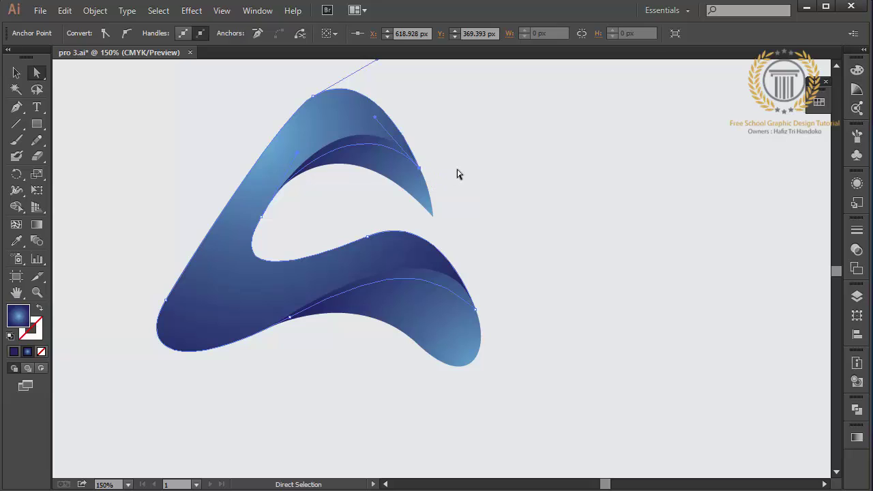
click(457, 174)
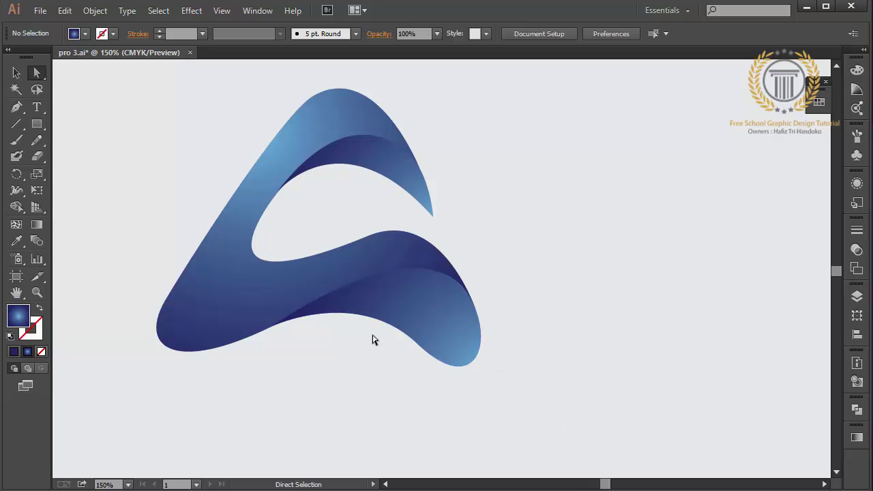
click(17, 108)
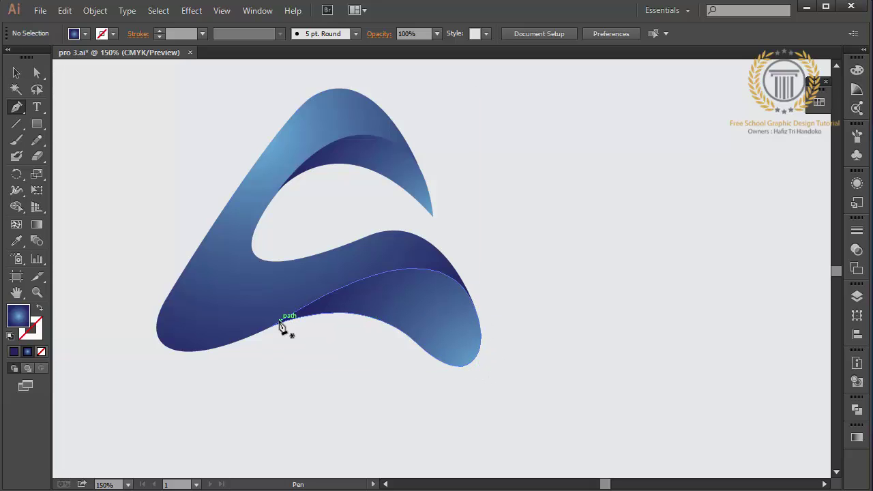
Step: Draw a closed cutting shape over the lower band's left end, then select it with the band
click(258, 326)
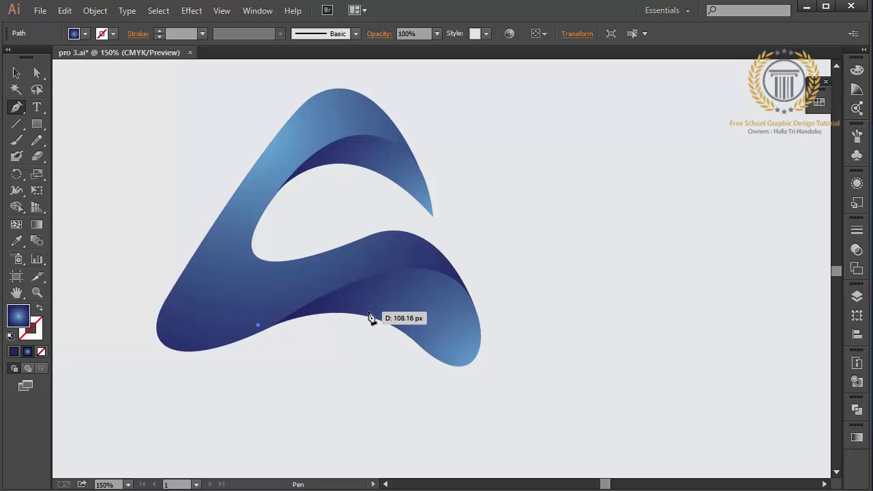
mouse_move(369, 312)
mouse_down()
mouse_move(414, 339)
mouse_move(437, 341)
mouse_up()
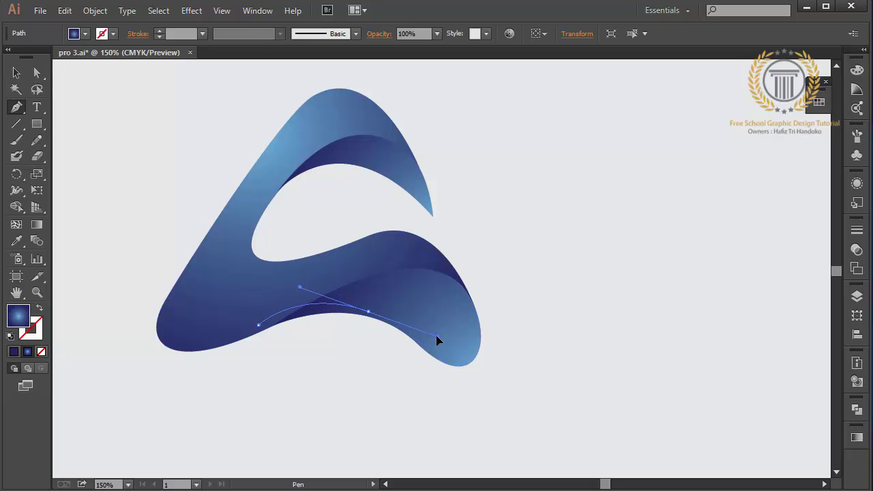
click(493, 385)
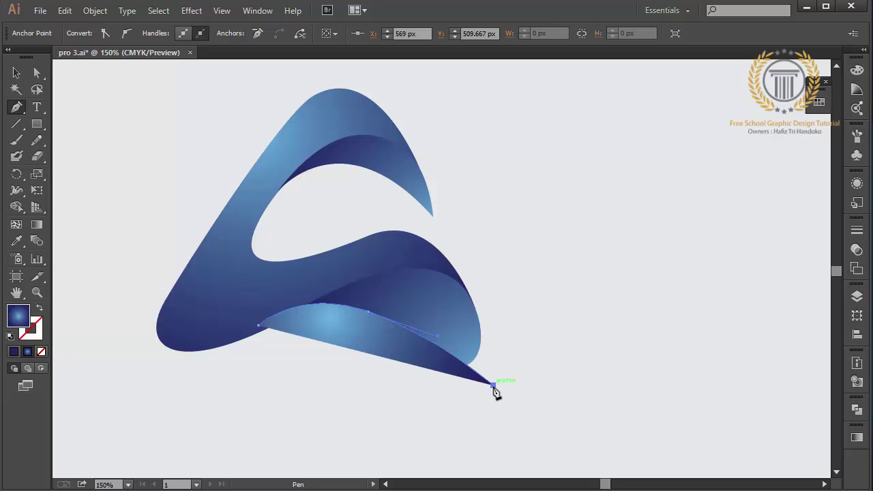
click(298, 396)
click(226, 350)
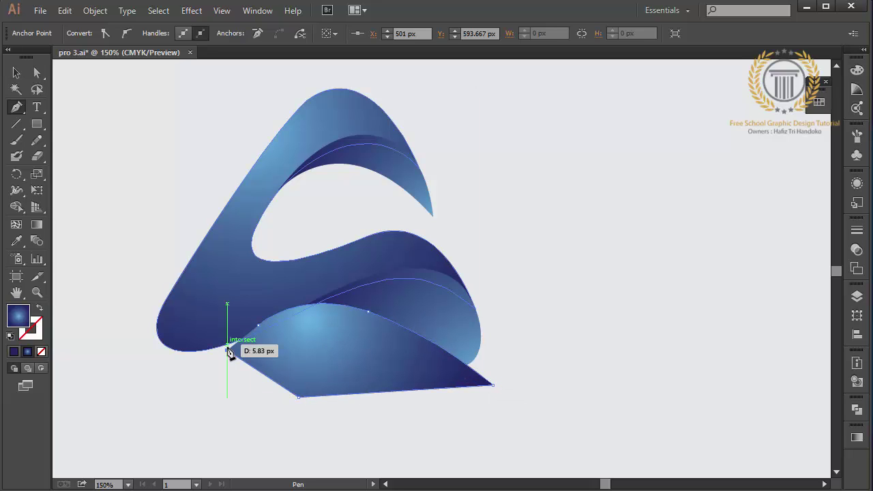
key(v)
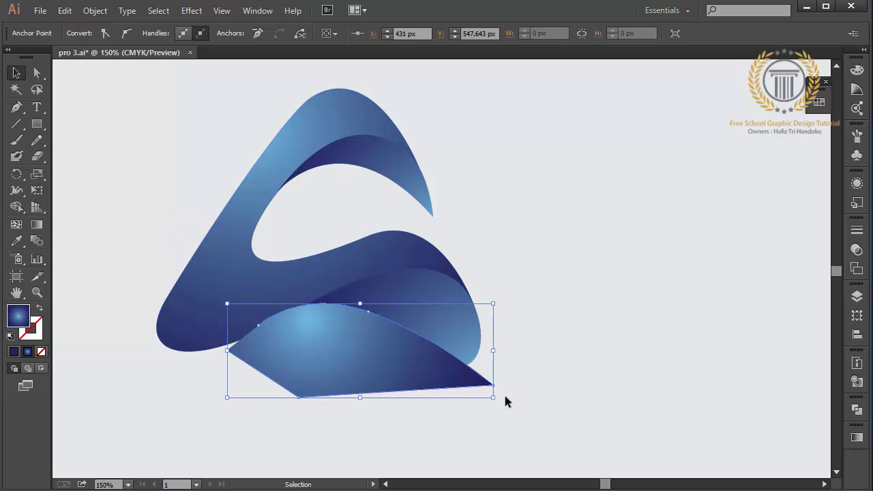
shift+click(468, 335)
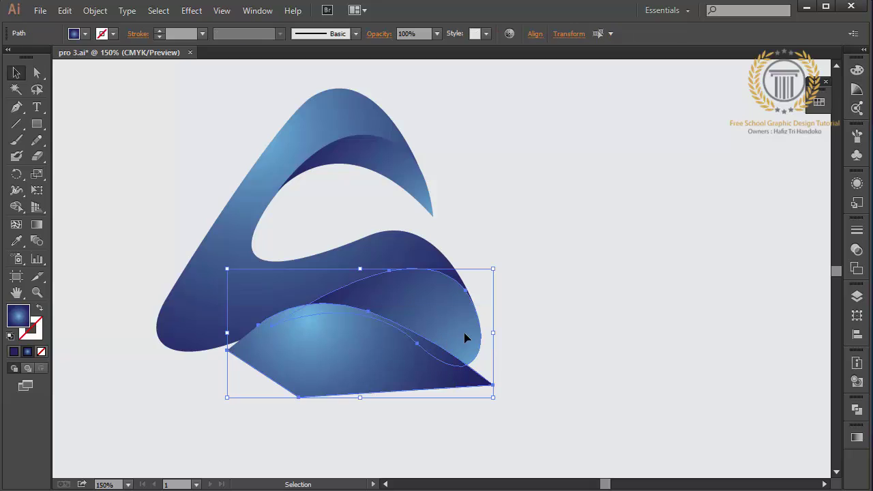
Step: Subtract the cutting shape from the lower band with Minus Front, then reorder the outer ribbon and upper curl
click(857, 409)
click(721, 431)
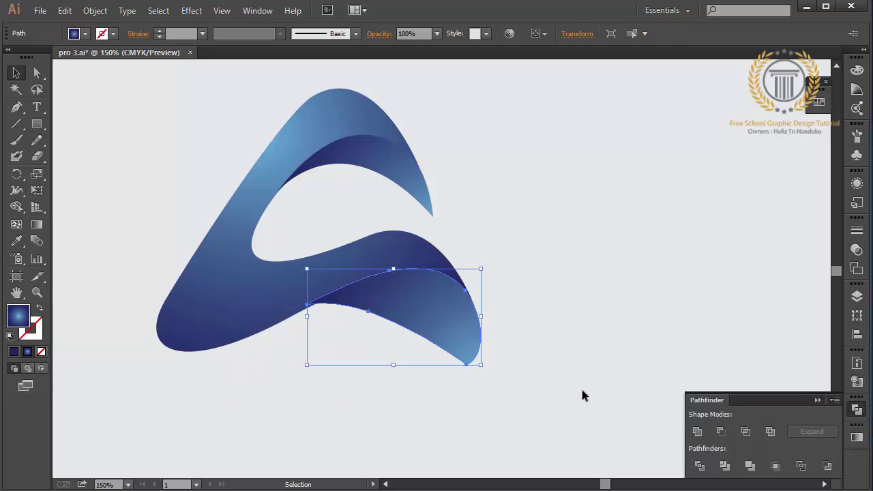
click(273, 290)
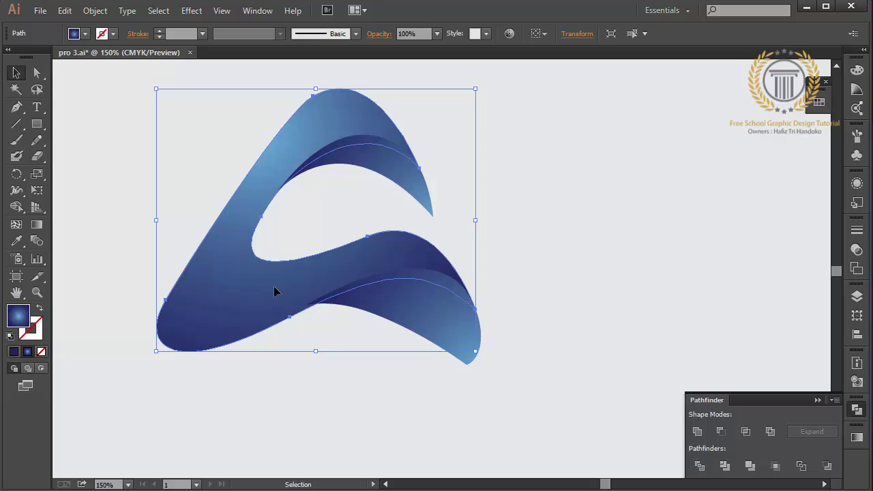
key(ctrl+bracketright)
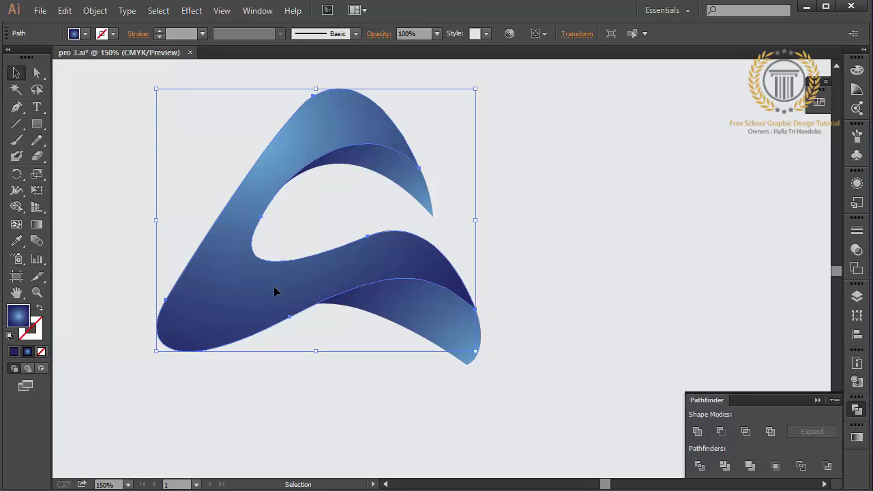
click(545, 308)
click(422, 200)
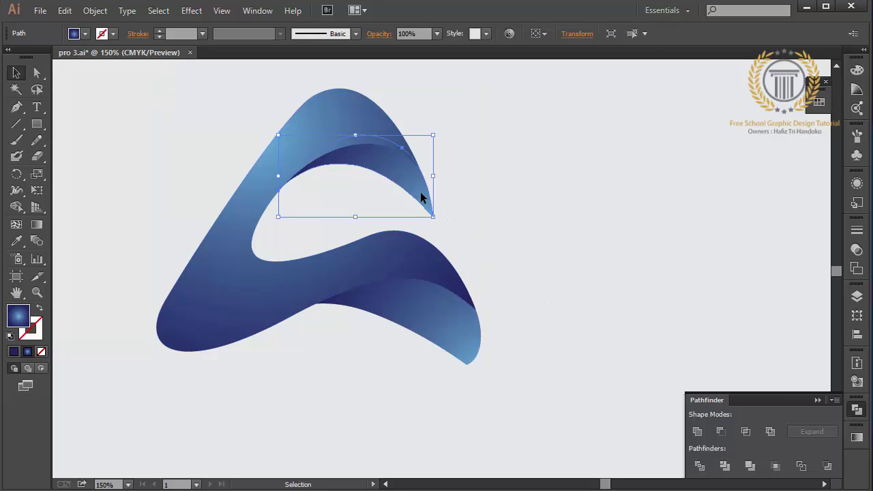
key(ctrl+bracketleft)
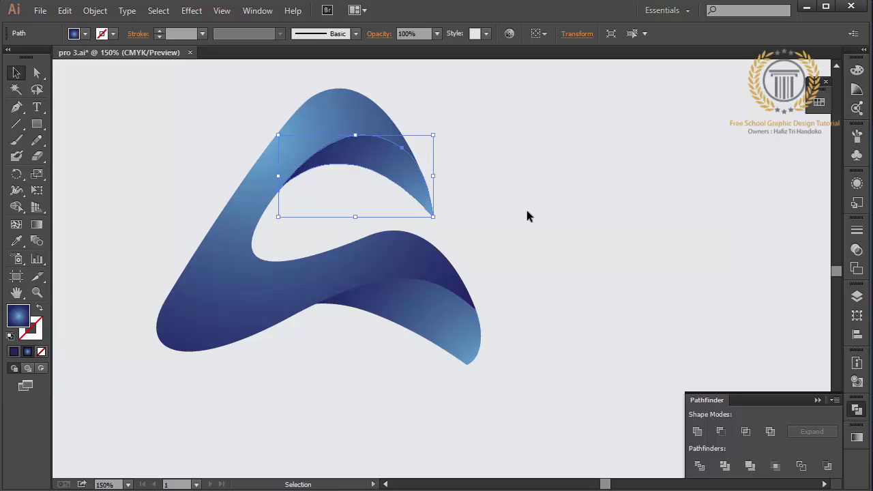
click(527, 216)
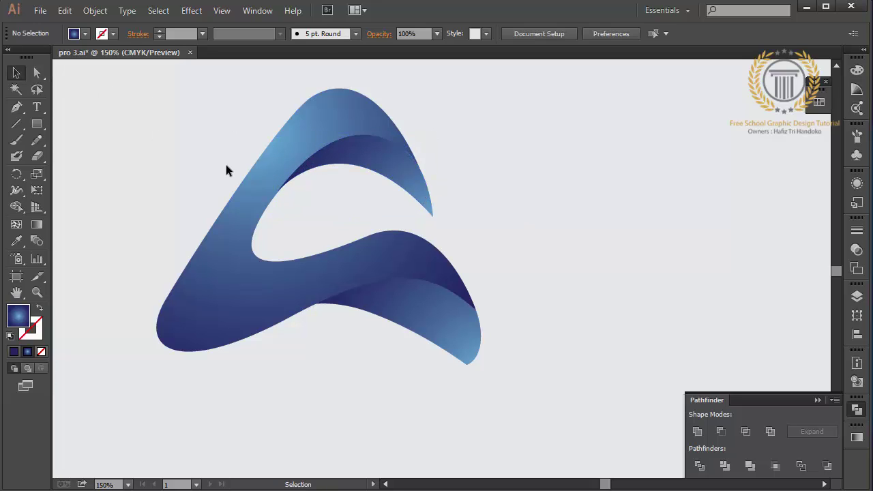
Step: Drag the lower band's tip anchor about 27 px right and 17 px down
click(36, 73)
right_click(469, 372)
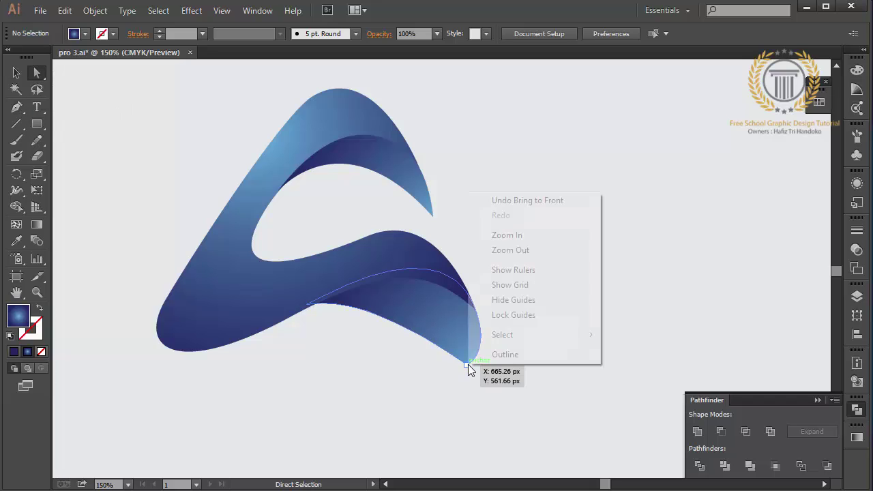
key(Escape)
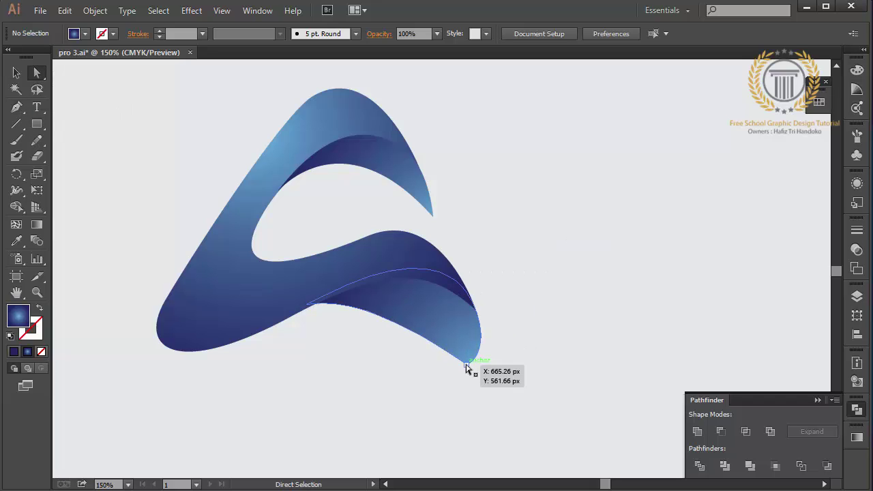
mouse_move(468, 367)
mouse_down()
mouse_move(492, 389)
mouse_move(499, 382)
mouse_up()
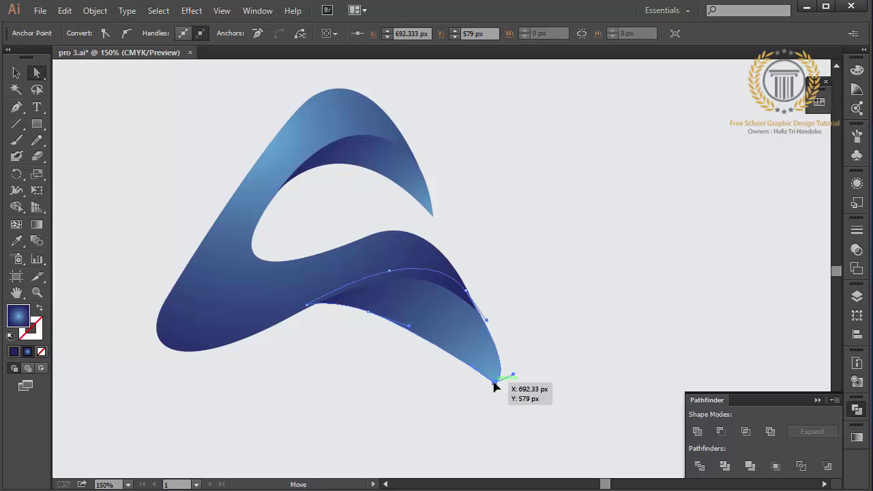
click(341, 355)
click(19, 110)
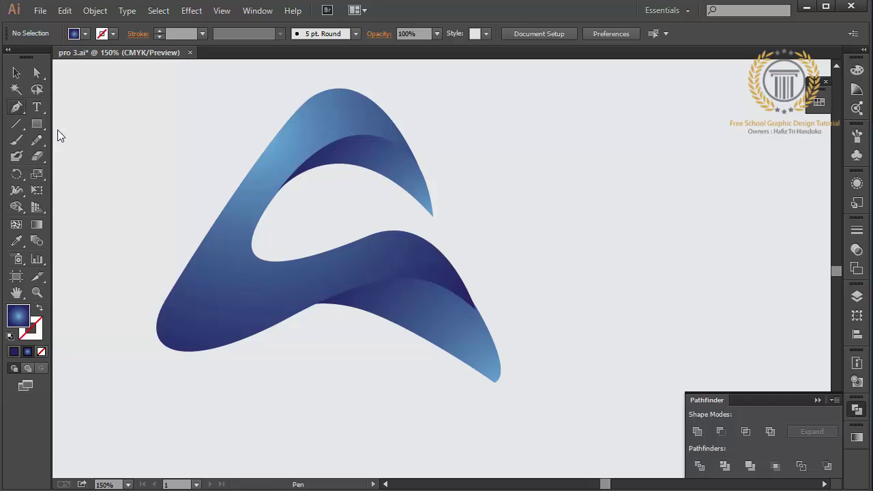
Step: Draw a tail shape from the band's tip out past the ribbon's bottom right
click(495, 385)
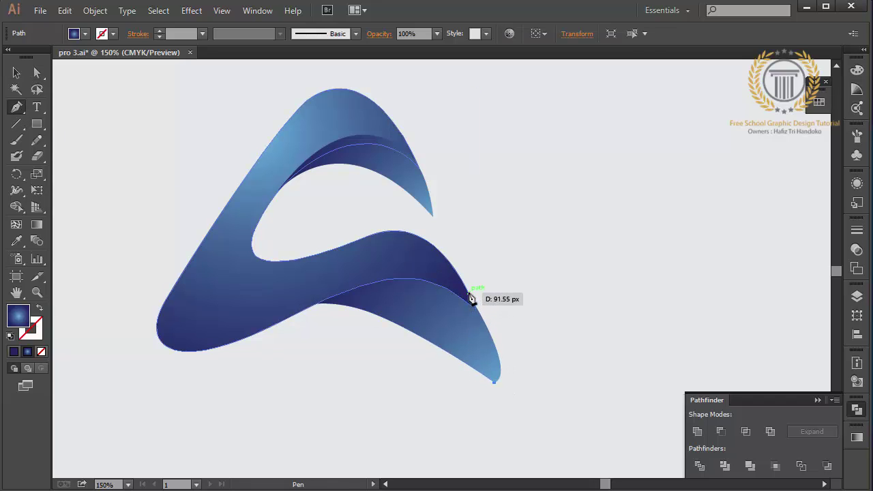
drag(469, 293, 445, 249)
click(510, 268)
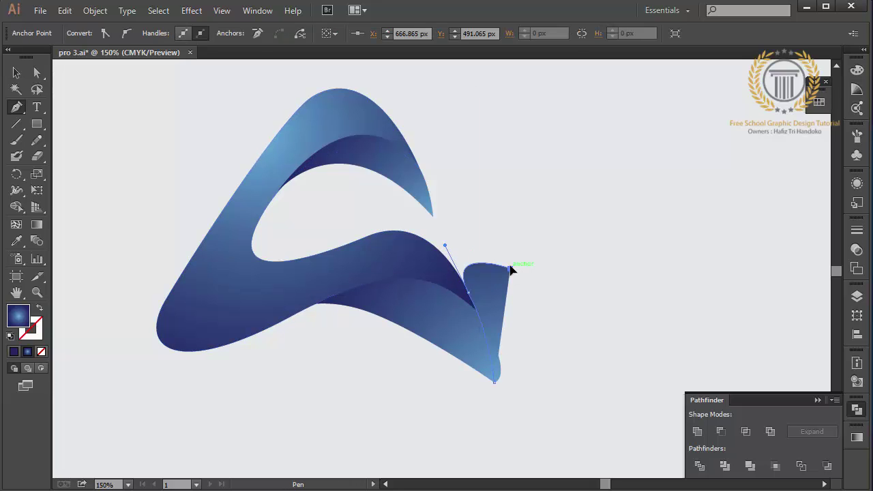
click(560, 403)
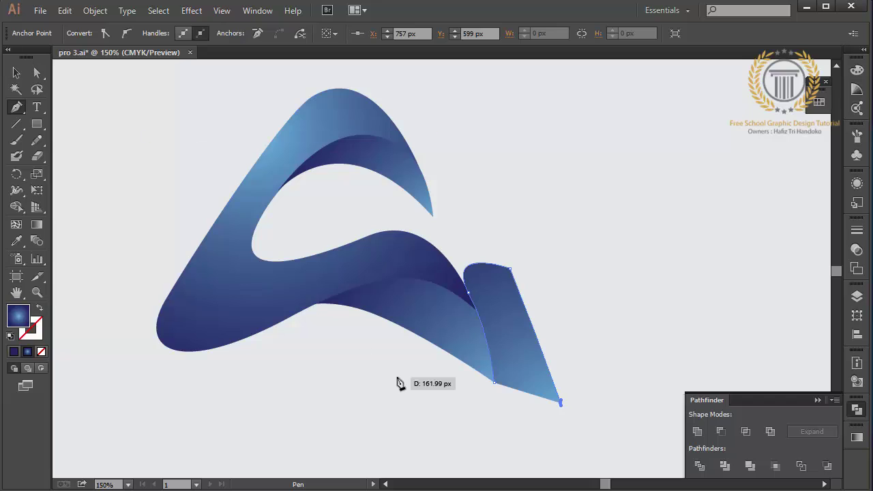
click(480, 436)
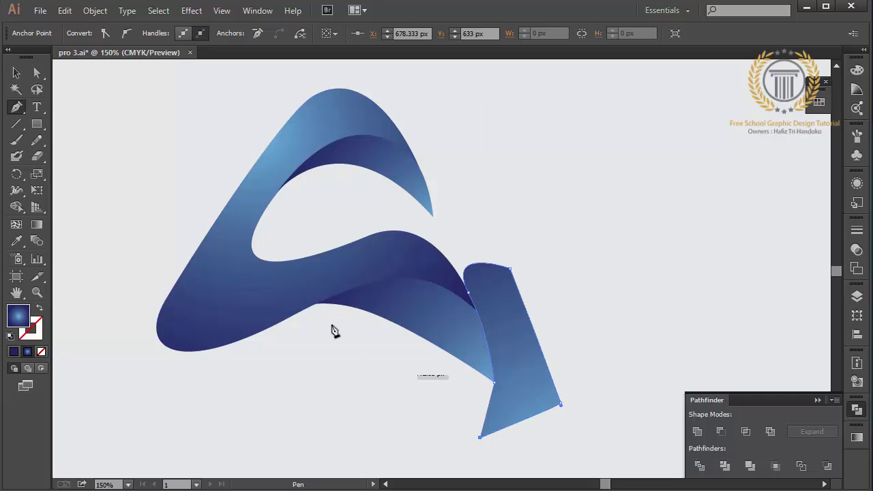
Step: Subtract the tail shape from the middle ribbon piece with Minus Front
key(v)
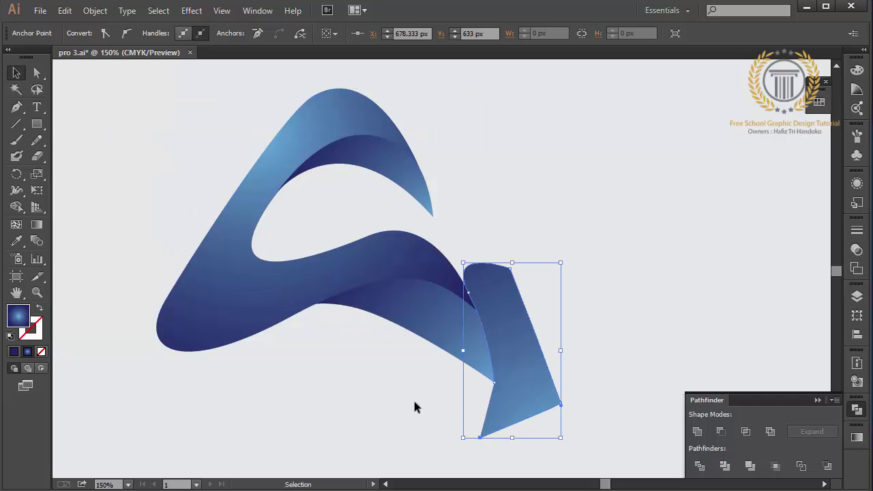
drag(414, 401, 541, 370)
click(722, 429)
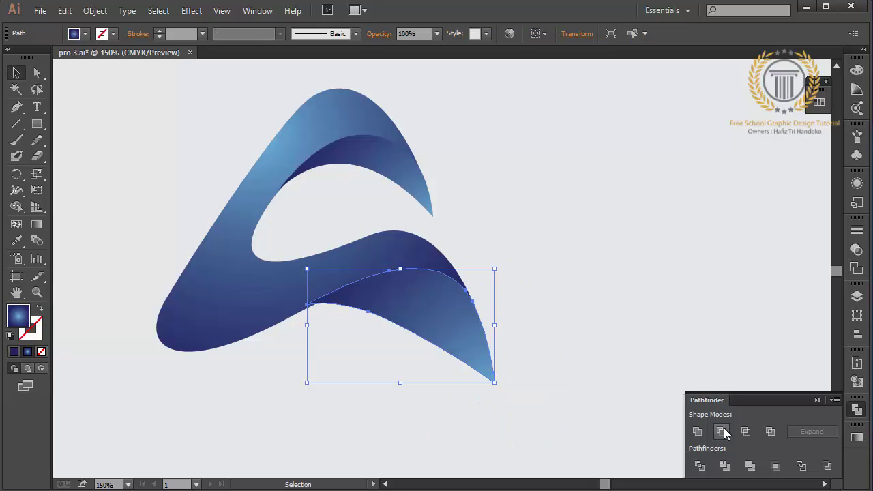
click(613, 430)
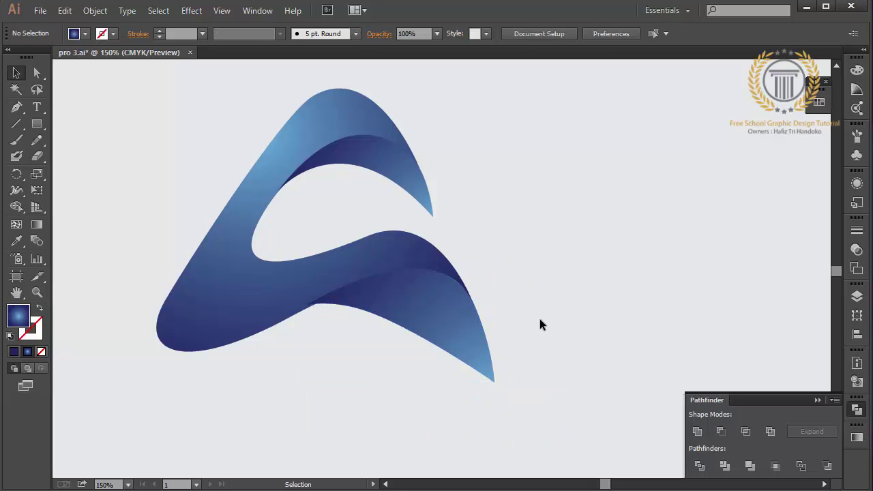
Step: Inspect the blue ribbon and upper inner piece, toggling the bounding box off and on
click(258, 301)
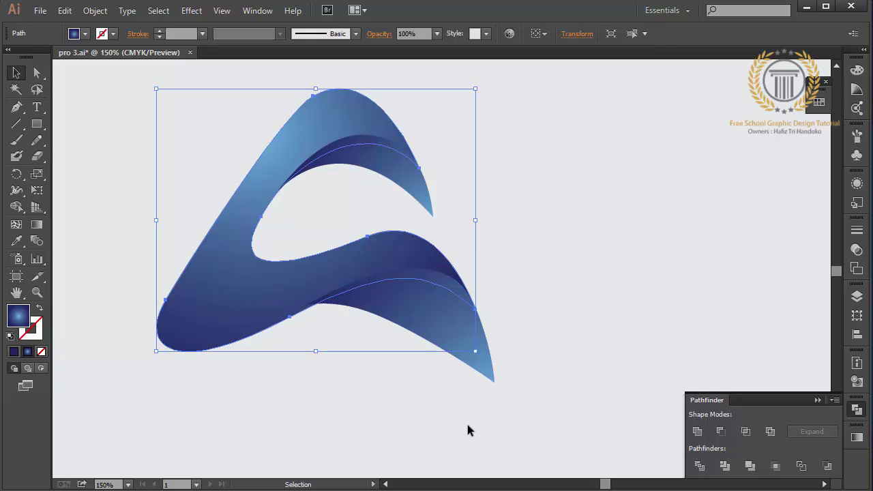
key(ctrl+shift+b)
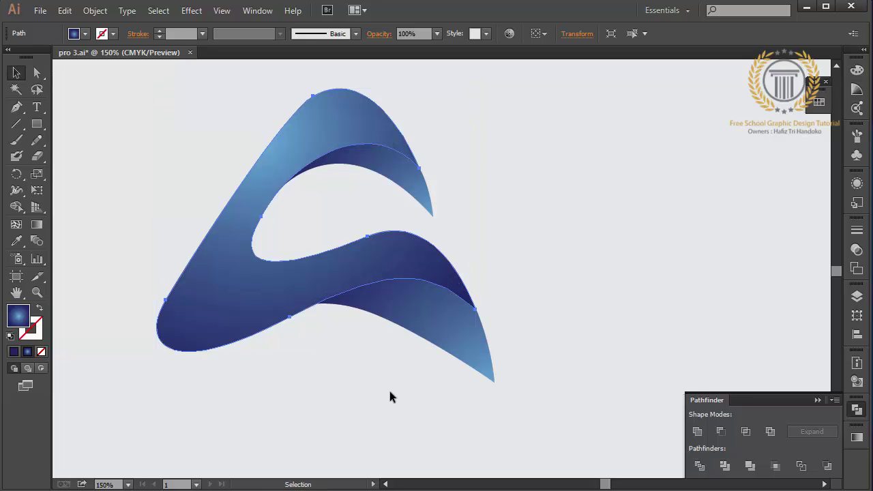
key(ctrl+shift+b)
click(398, 165)
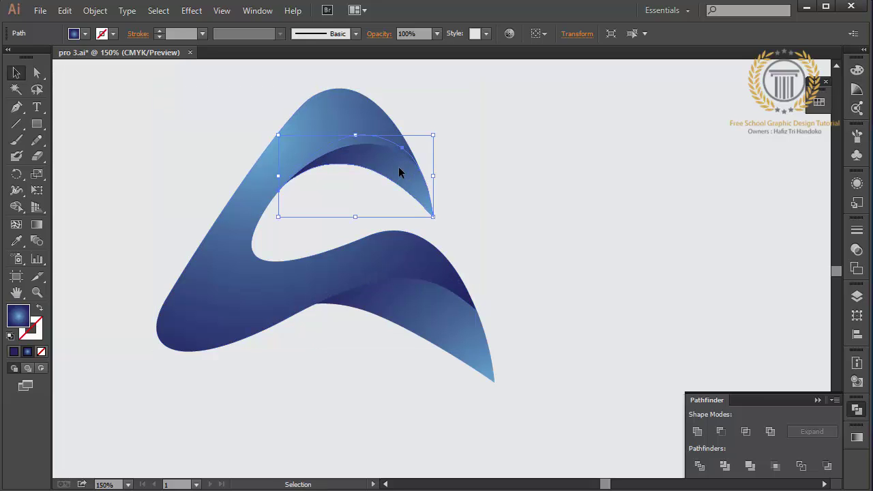
click(648, 217)
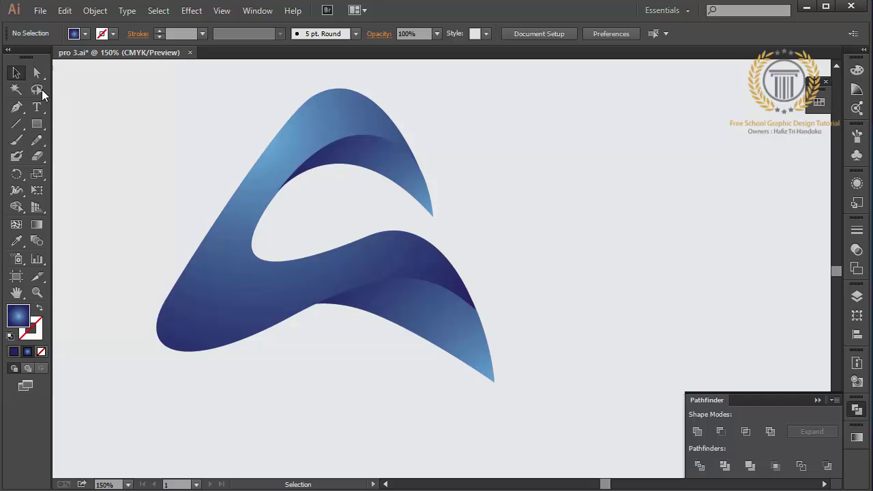
click(16, 108)
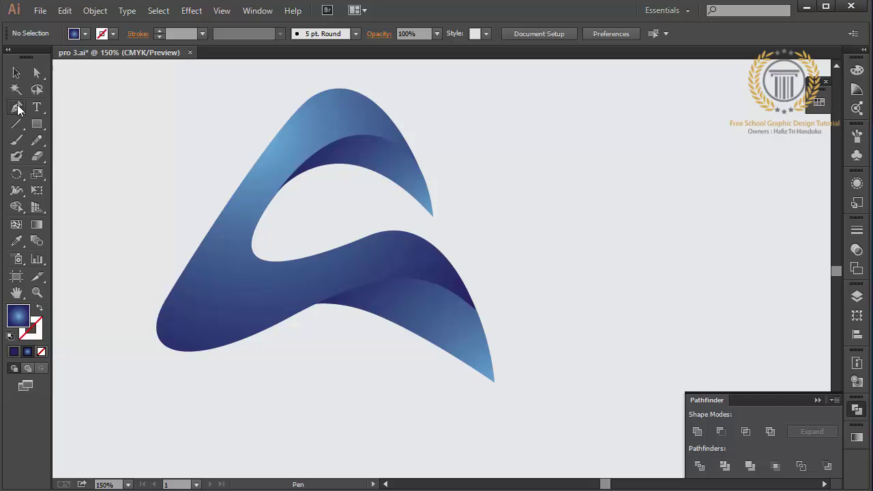
Step: Trace a new curved path along the lower fold, running to the ribbon's bottom tip
click(494, 381)
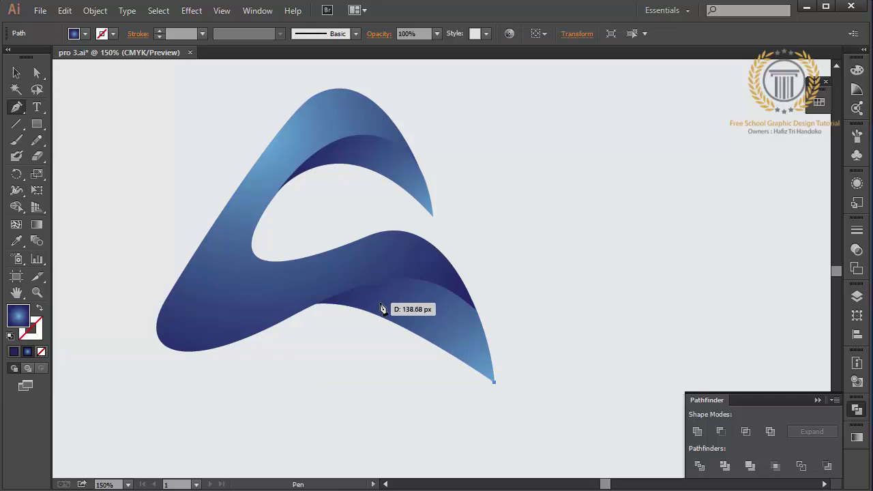
drag(384, 311, 312, 308)
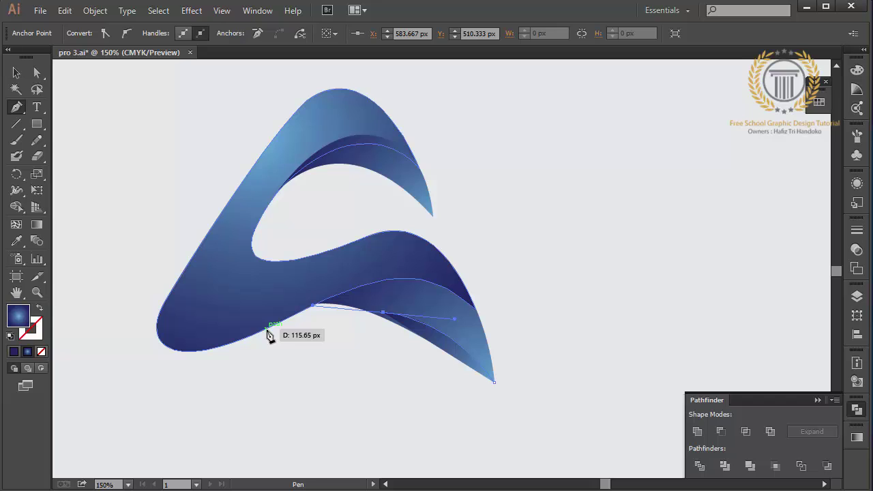
mouse_move(267, 329)
mouse_down()
mouse_move(366, 291)
mouse_move(344, 292)
mouse_up()
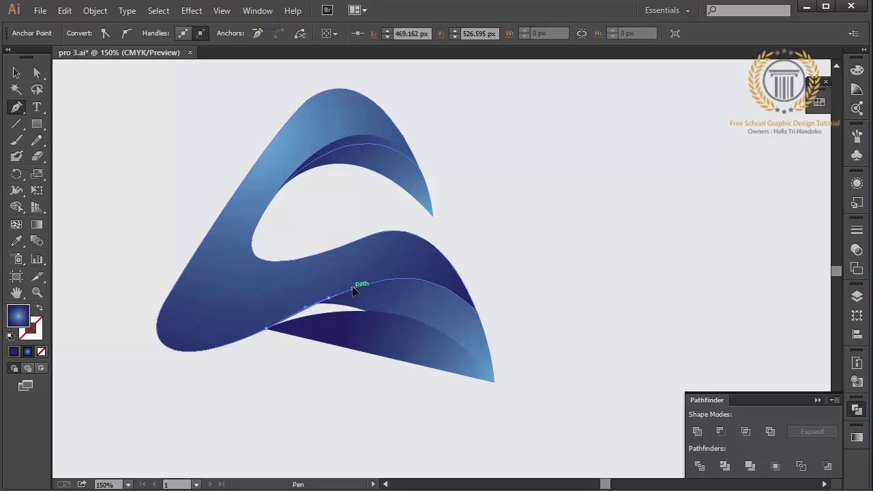
click(353, 290)
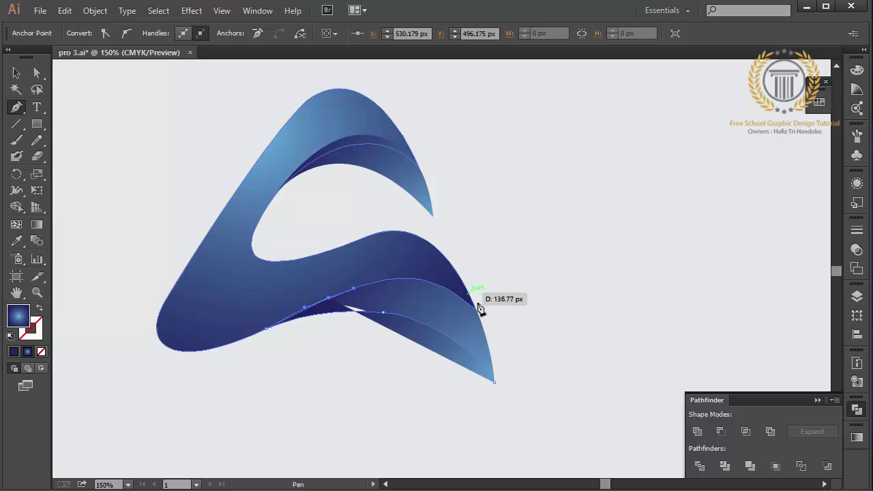
click(497, 381)
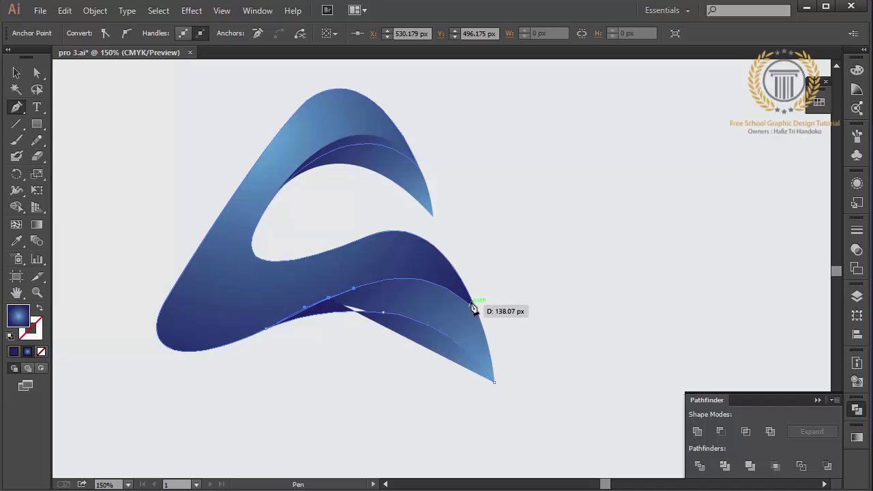
drag(472, 302, 512, 357)
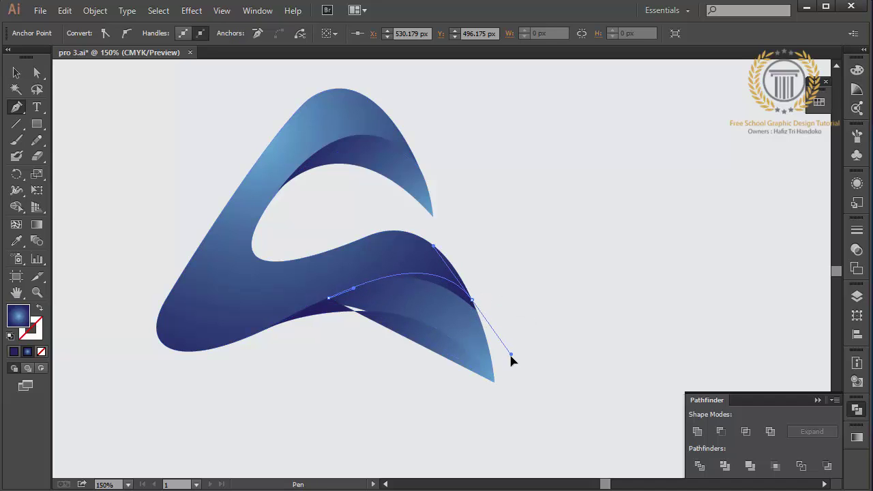
key(ctrl+z)
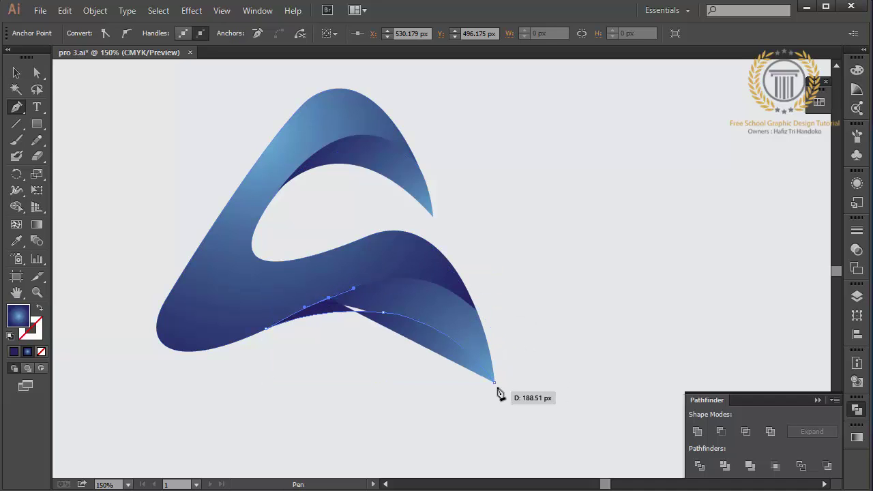
mouse_move(497, 384)
mouse_down()
mouse_move(515, 426)
mouse_move(506, 423)
mouse_up()
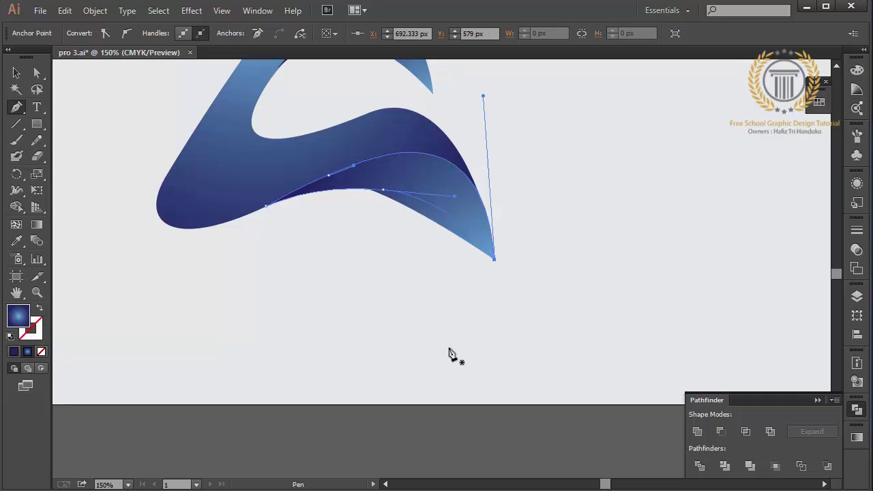
Step: Adjust the inner shape's tip anchor handles so the fold edge sweeps smoothly into the leg
click(37, 71)
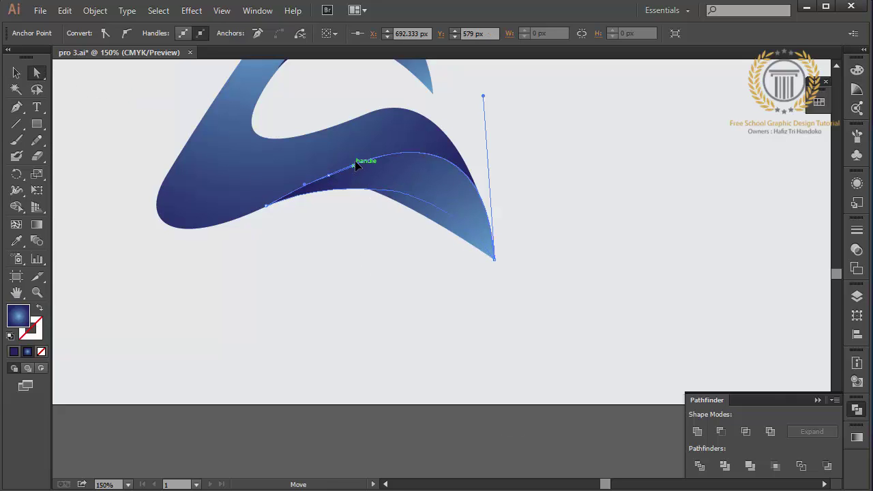
click(418, 216)
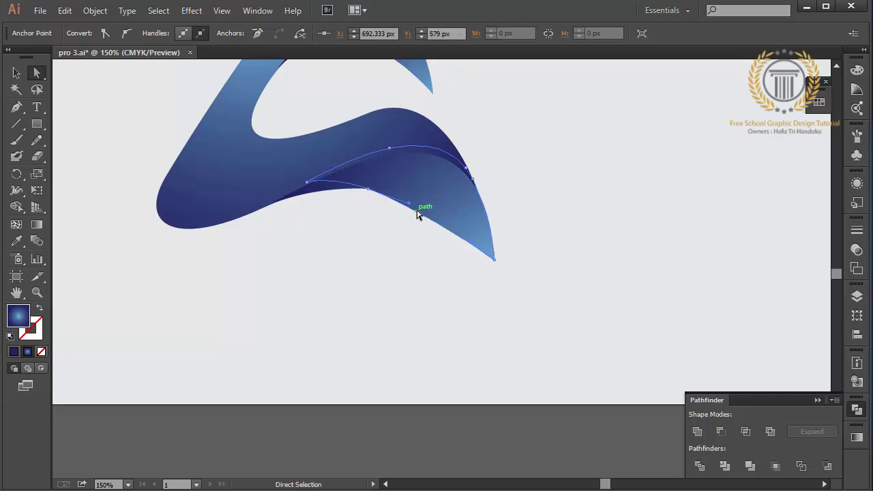
key(ctrl+z)
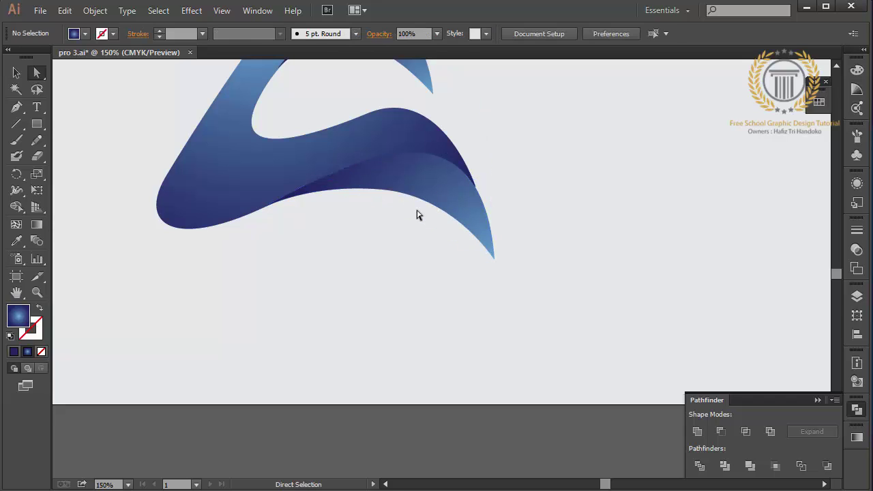
click(495, 259)
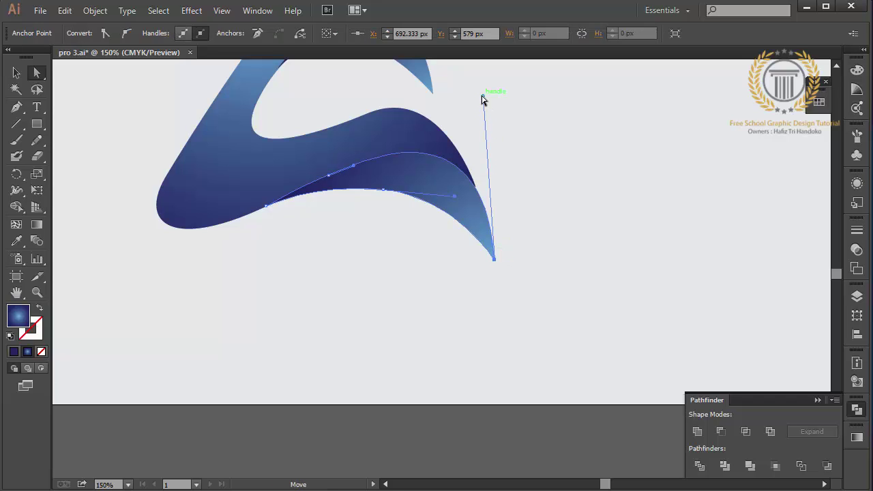
drag(482, 96, 484, 92)
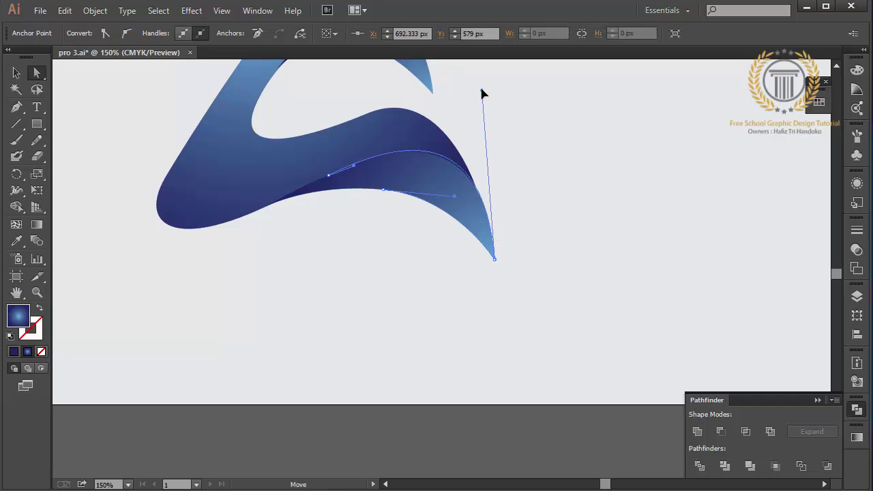
click(514, 146)
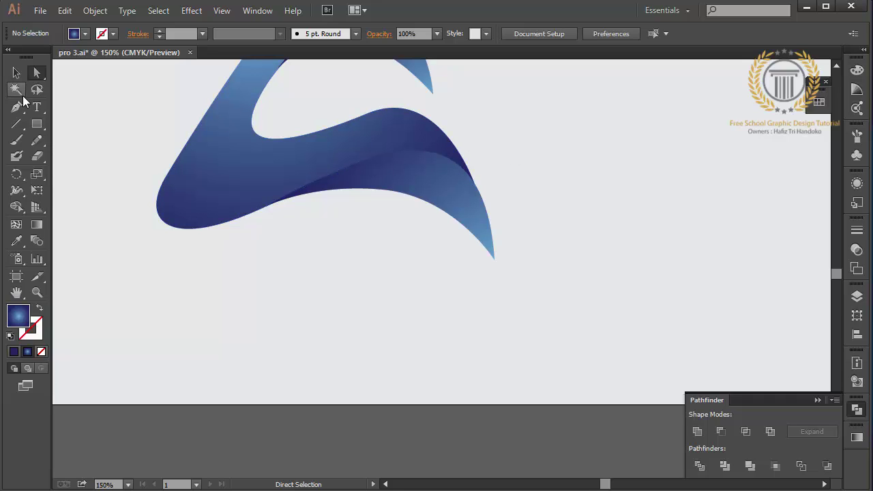
Step: Check the upper swoosh, lower swoosh and main ribbon, then view the logo at actual size
click(16, 73)
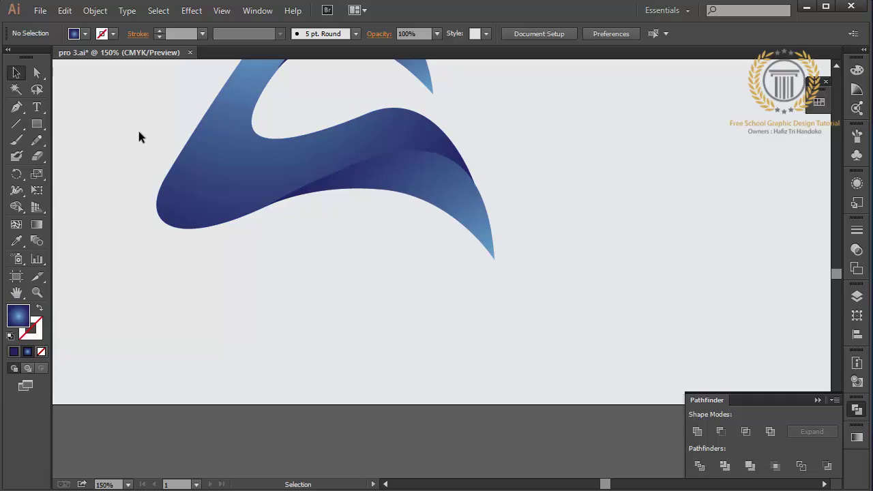
click(836, 66)
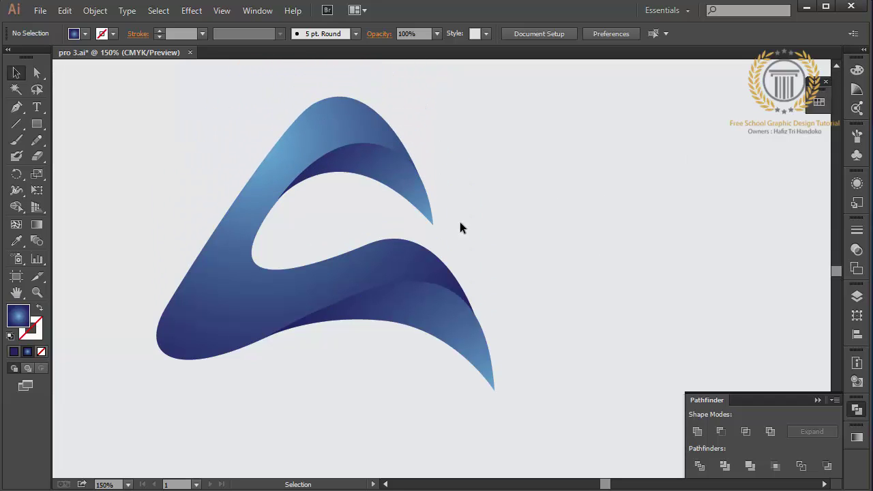
click(371, 176)
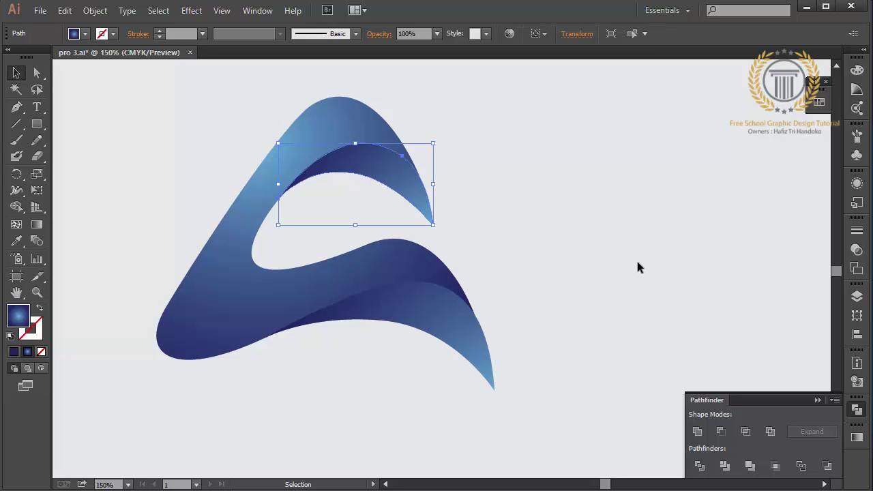
click(415, 328)
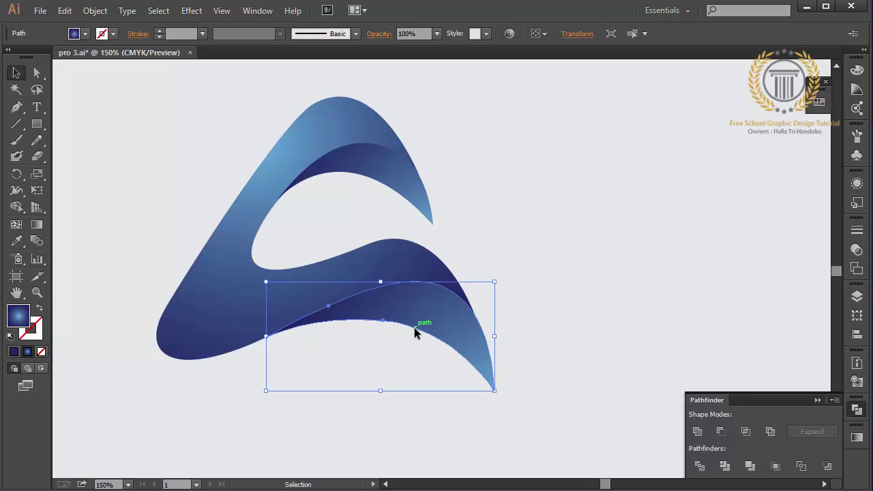
click(631, 295)
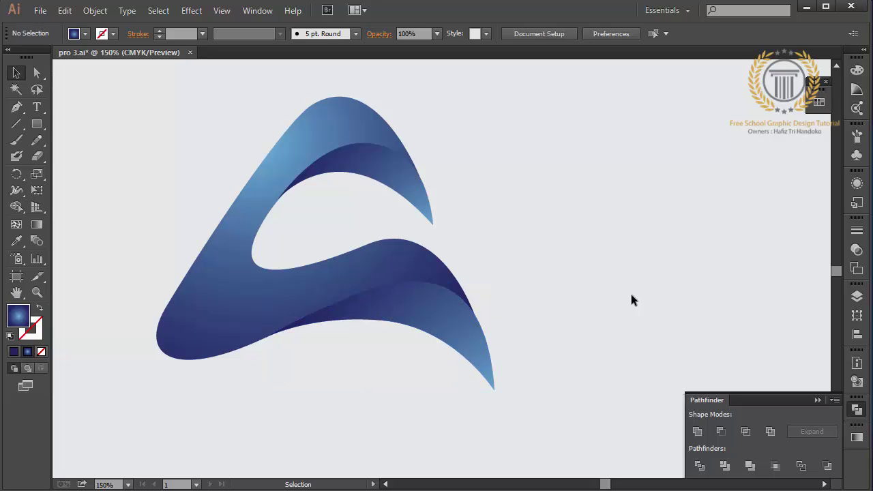
click(286, 275)
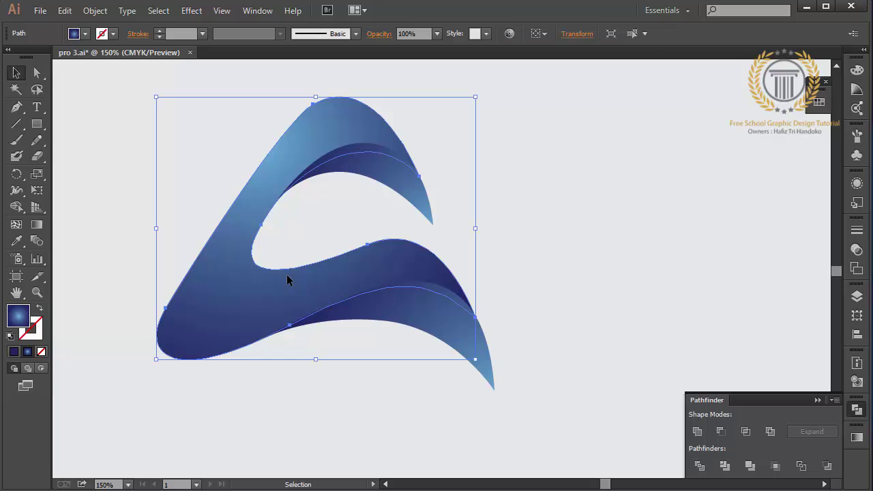
click(184, 210)
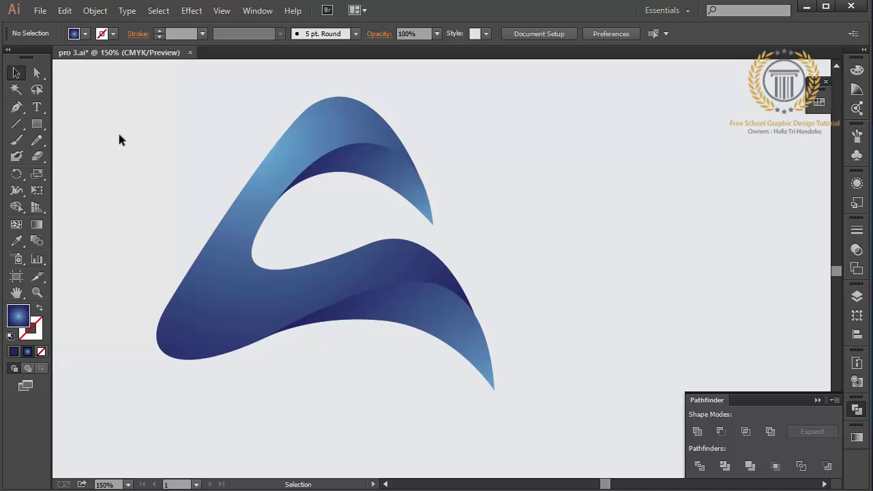
key(ctrl+0)
key(ctrl+1)
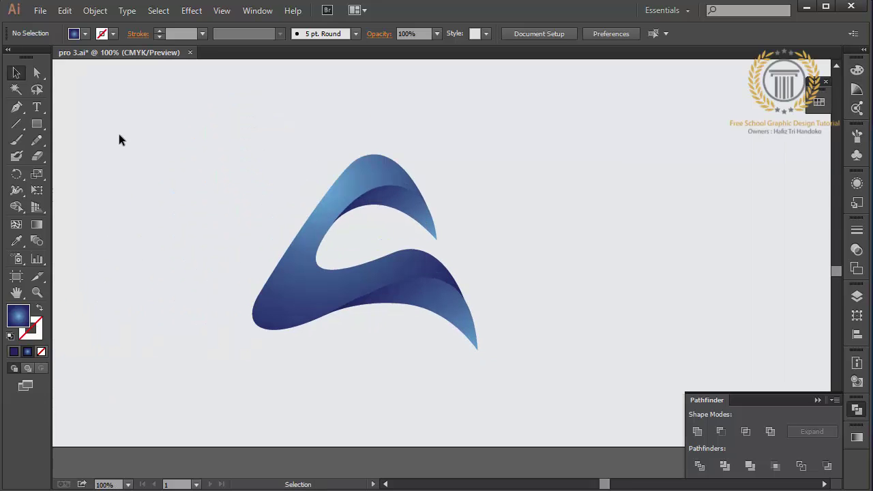
Step: Select the whole logo and rotate it about 3.67° counterclockwise
drag(135, 120, 530, 433)
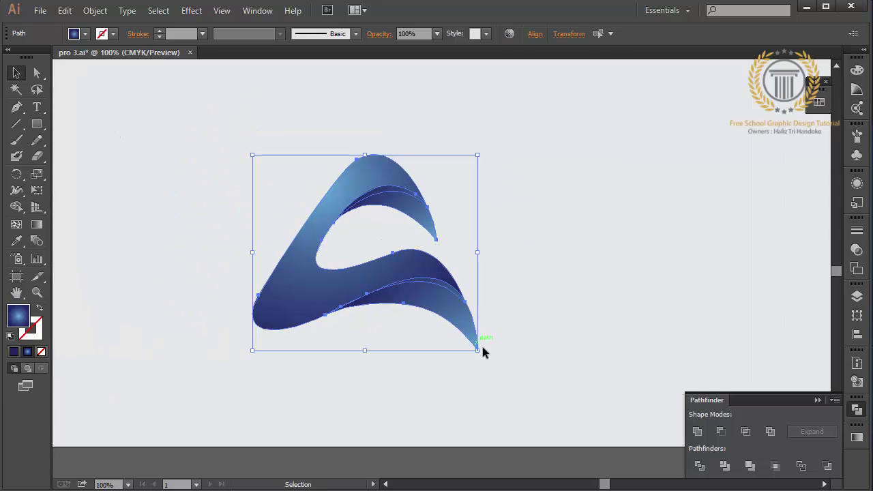
drag(483, 354, 491, 348)
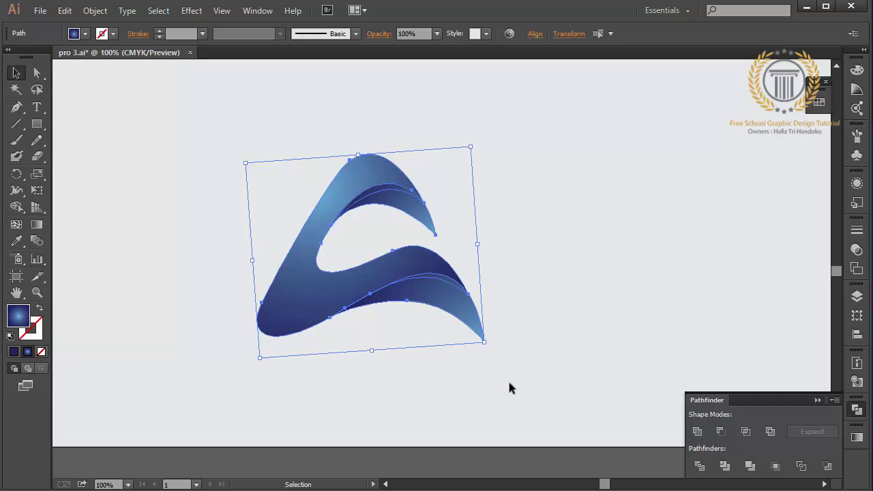
drag(509, 383, 239, 339)
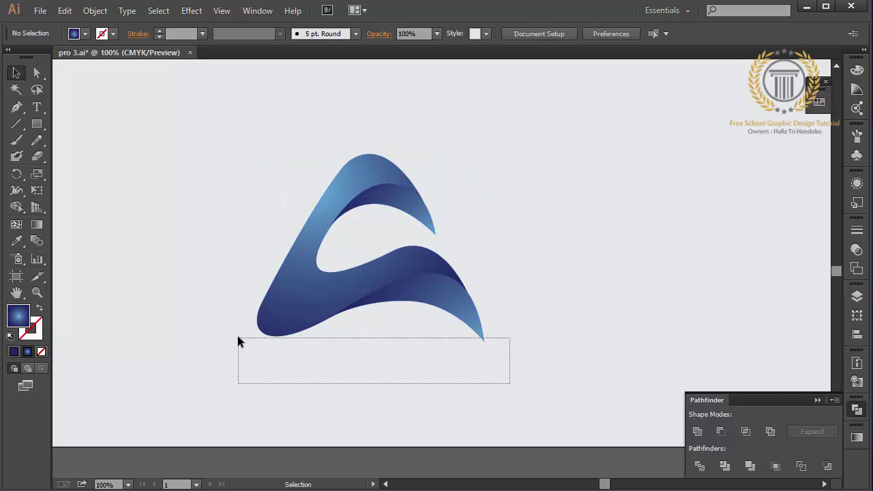
drag(238, 337, 238, 337)
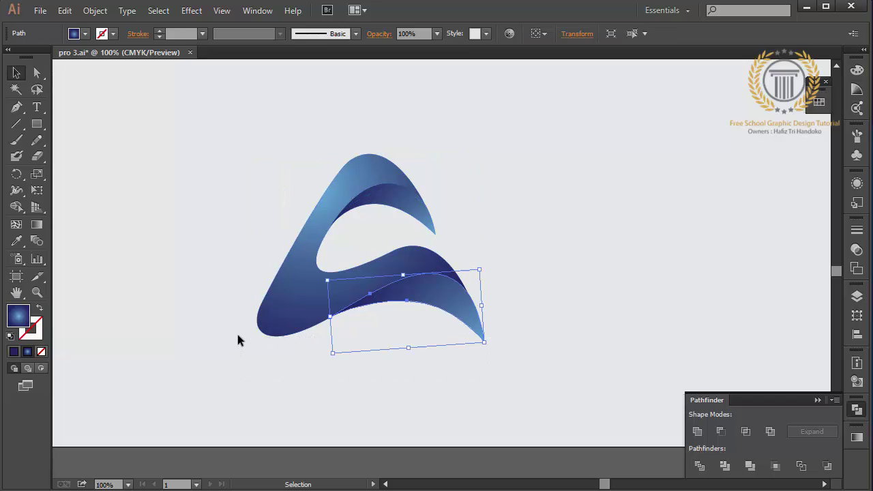
Step: Fill the upper and lower inner curls with the orange-to-yellow gradient swatch
click(347, 413)
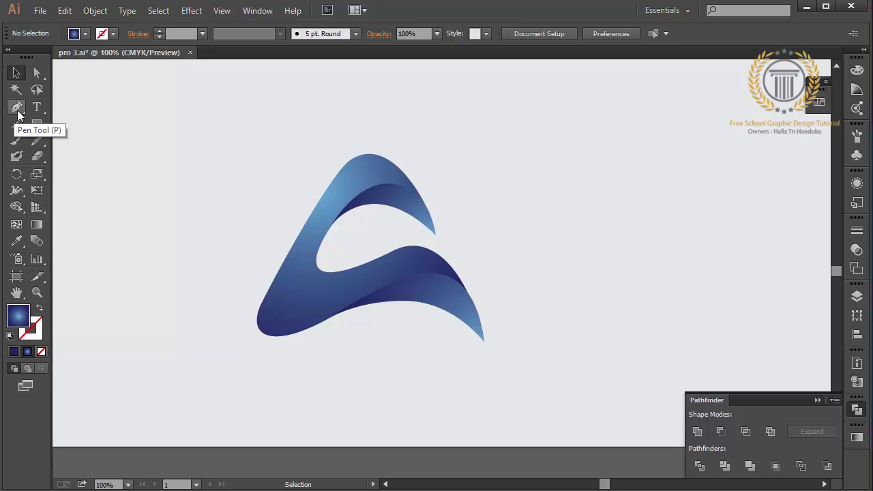
drag(206, 98, 565, 342)
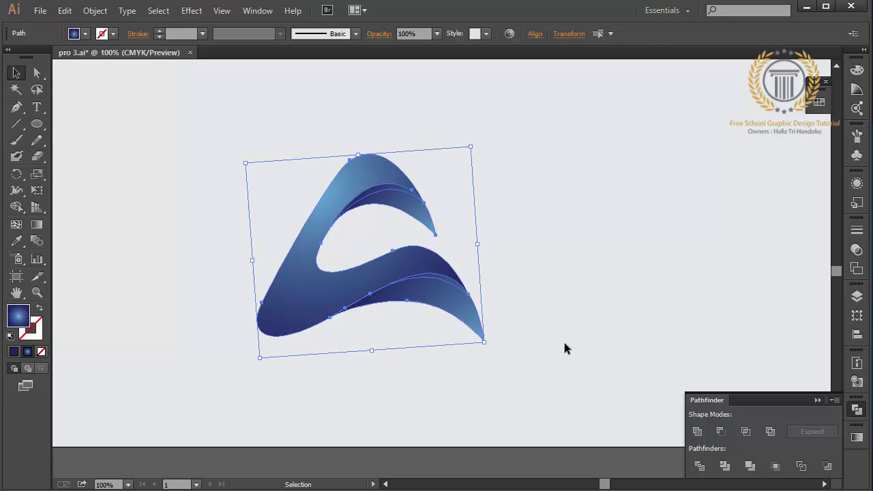
right_click(565, 344)
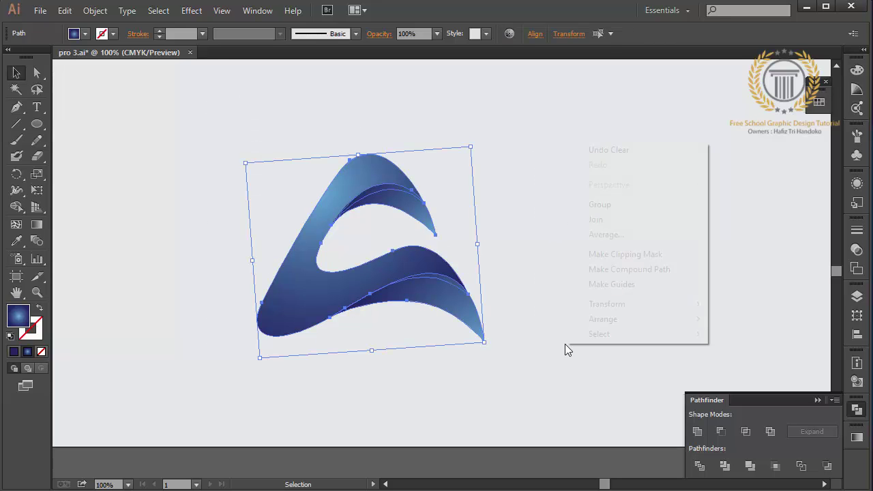
click(501, 348)
click(503, 396)
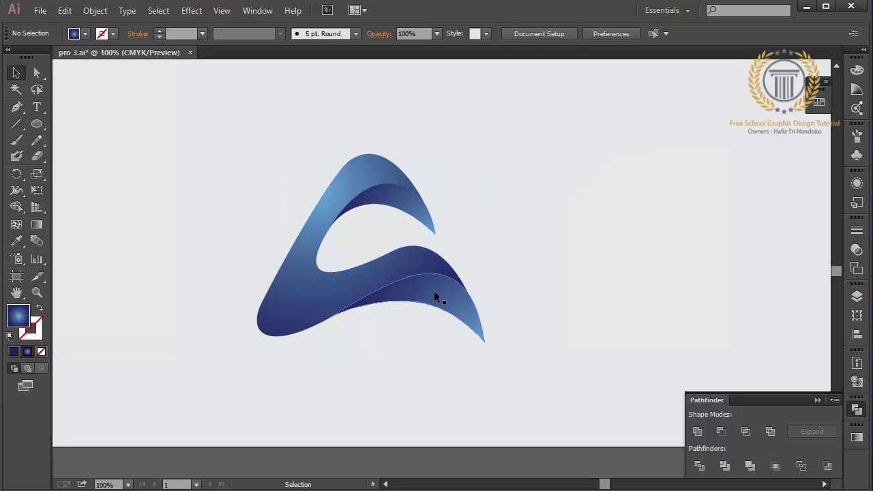
click(434, 291)
shift+click(372, 203)
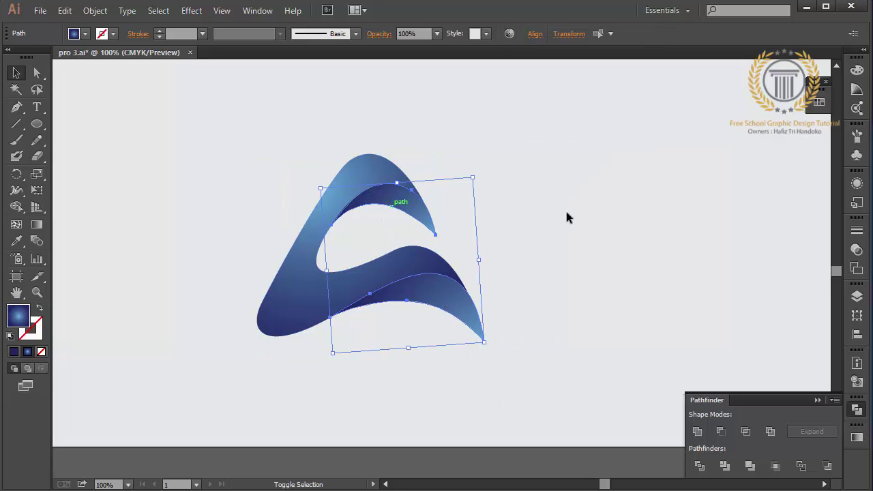
click(819, 104)
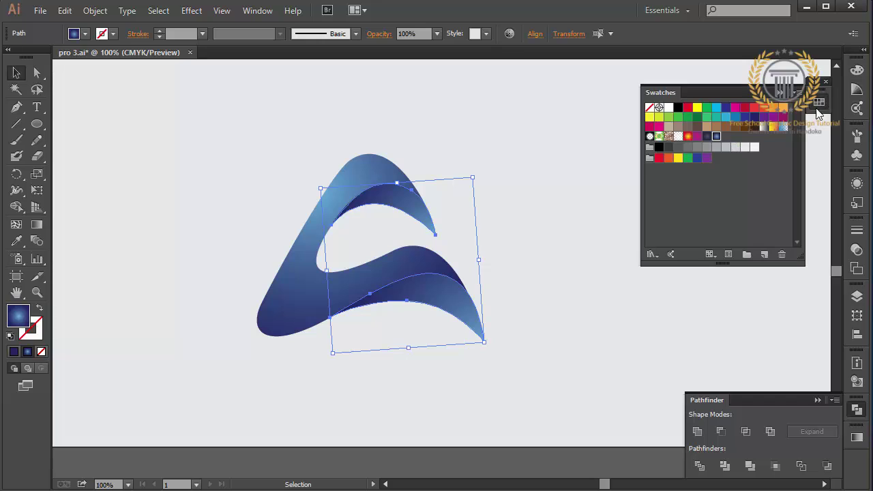
click(688, 136)
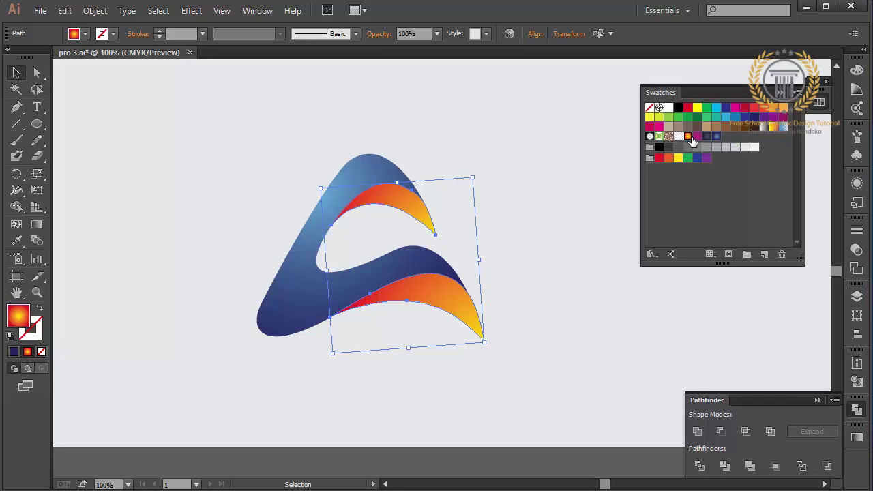
click(558, 311)
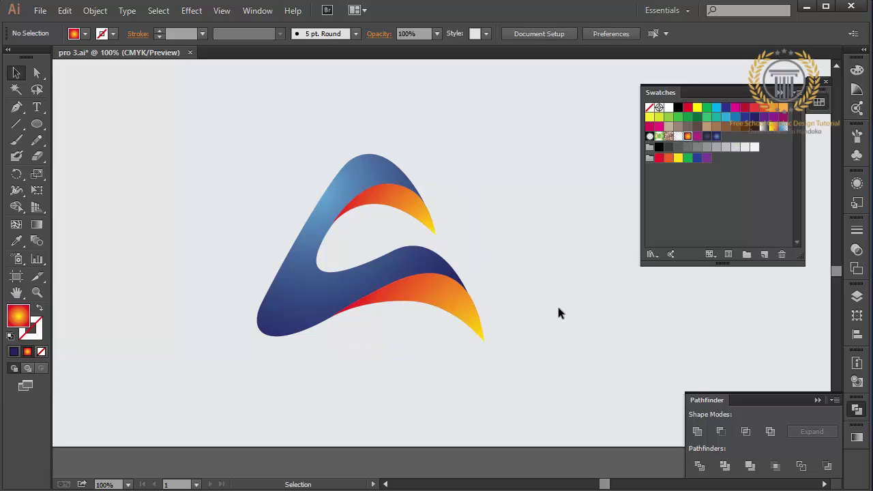
Step: Collapse the Swatches panel and deselect the logo
click(349, 286)
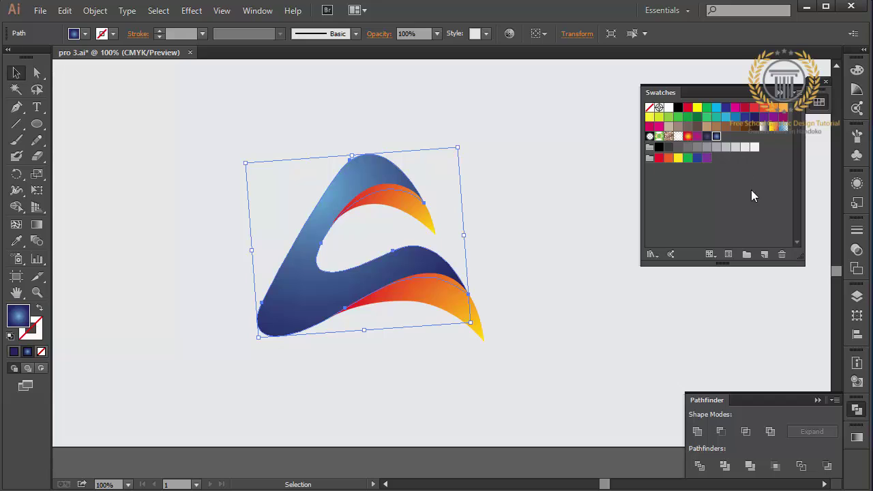
click(782, 99)
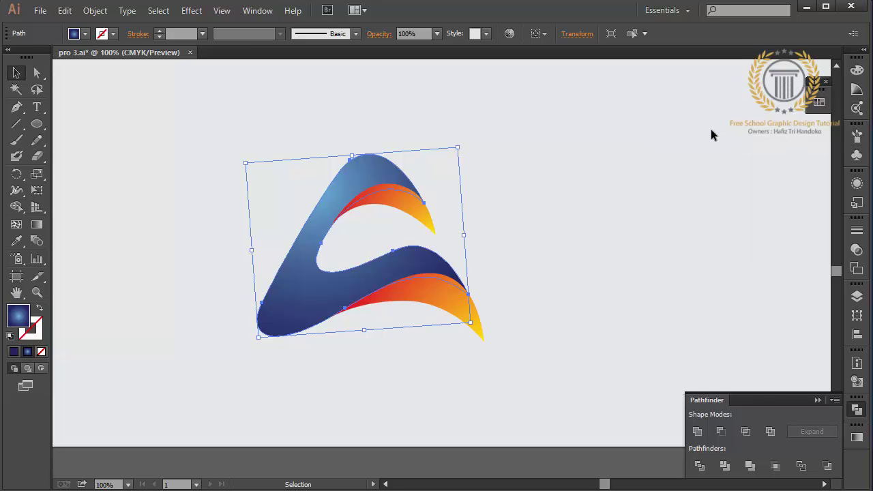
click(482, 220)
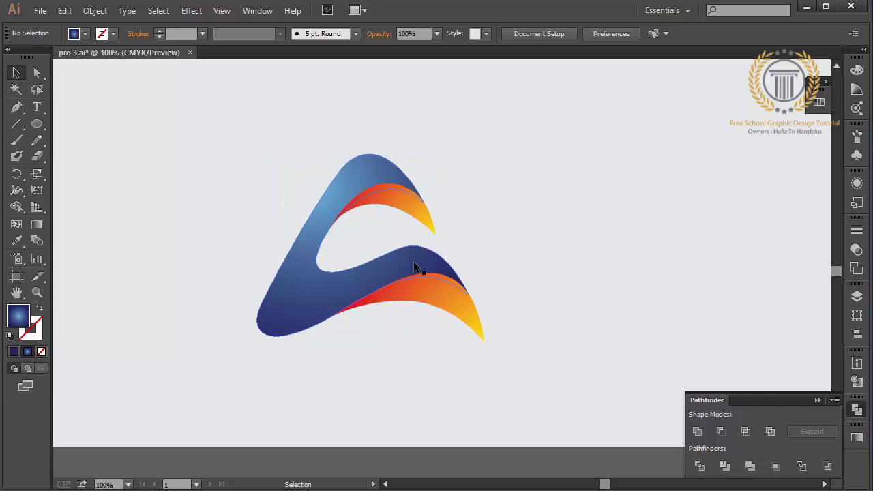
Step: Try the Eyedropper's orange gradient on the outer ribbon, then undo it to keep it blue
click(414, 262)
click(17, 243)
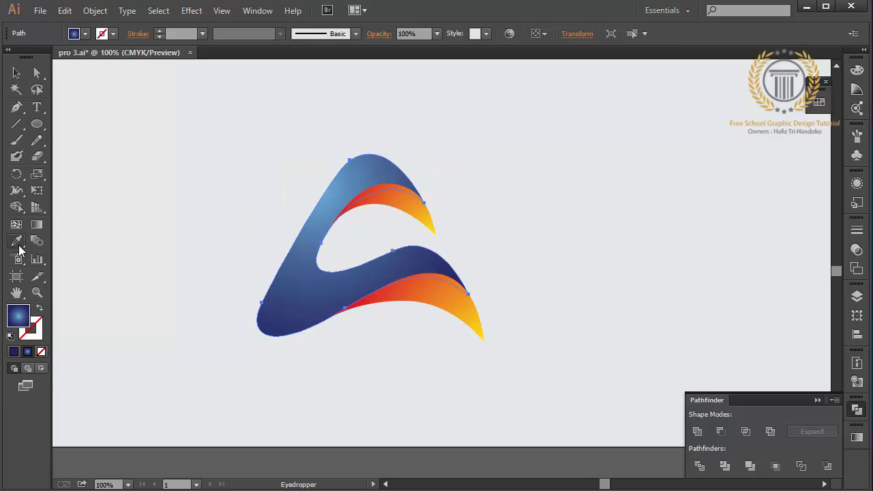
click(384, 197)
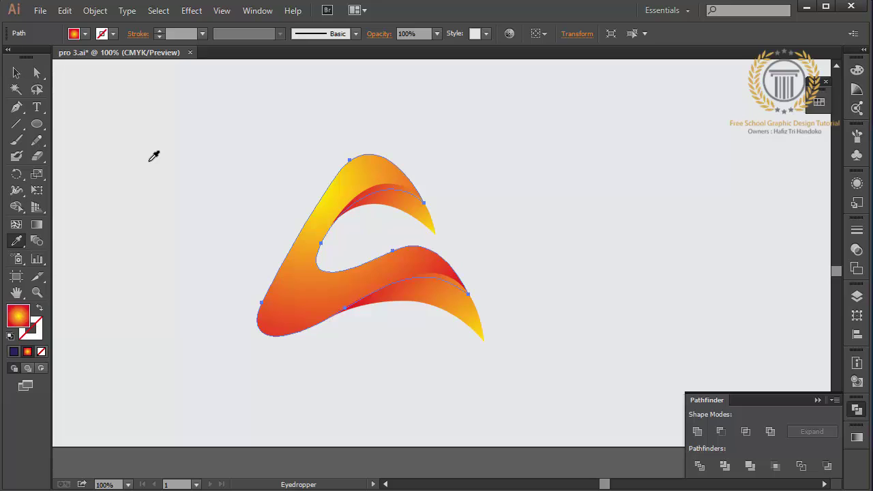
click(65, 10)
click(88, 26)
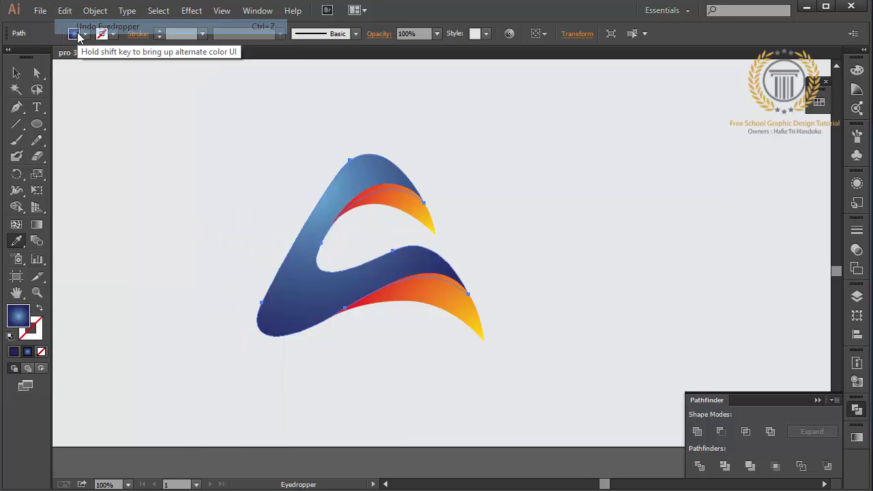
click(16, 73)
click(170, 151)
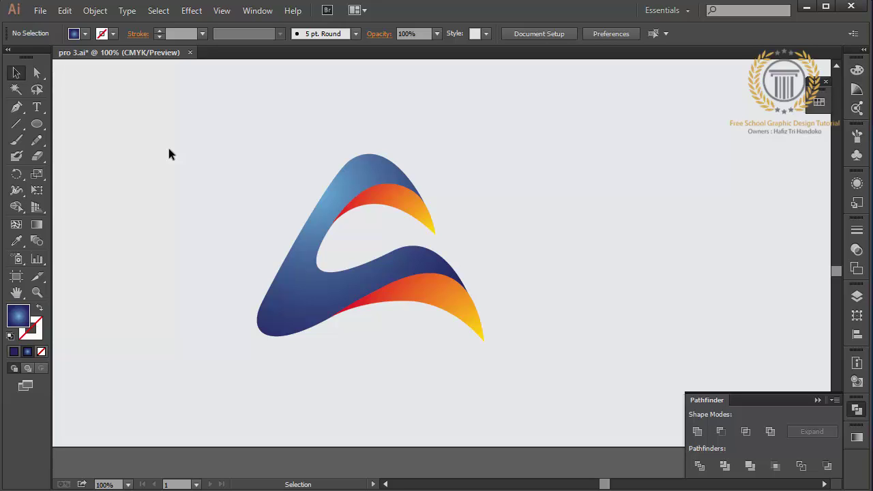
Step: Scale the whole logo up and position it near the artboard's centre
click(293, 310)
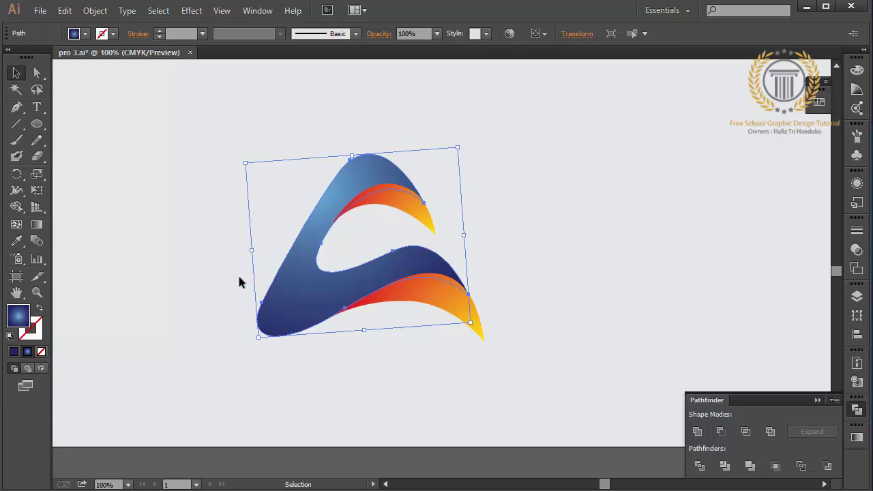
click(616, 309)
click(330, 226)
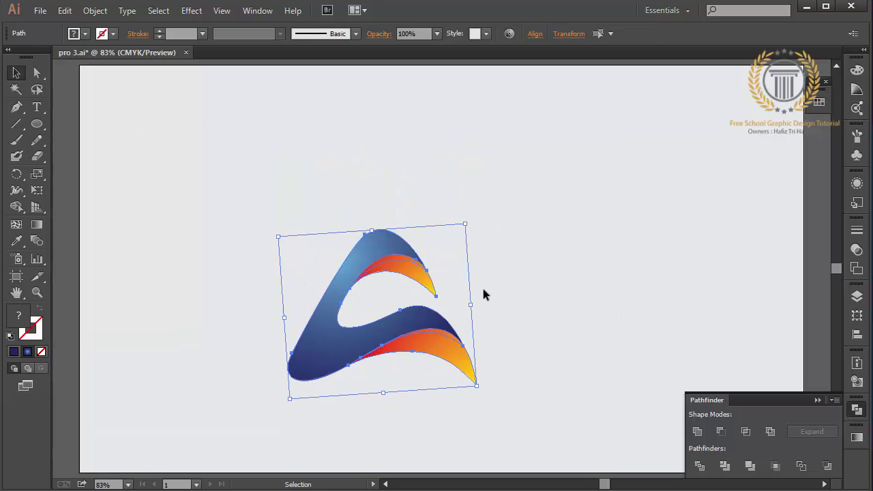
drag(465, 224, 649, 115)
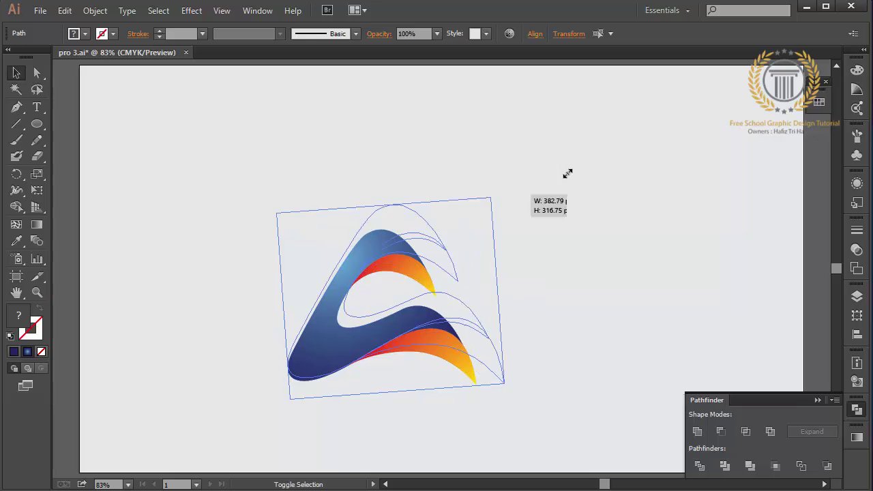
drag(505, 297, 475, 311)
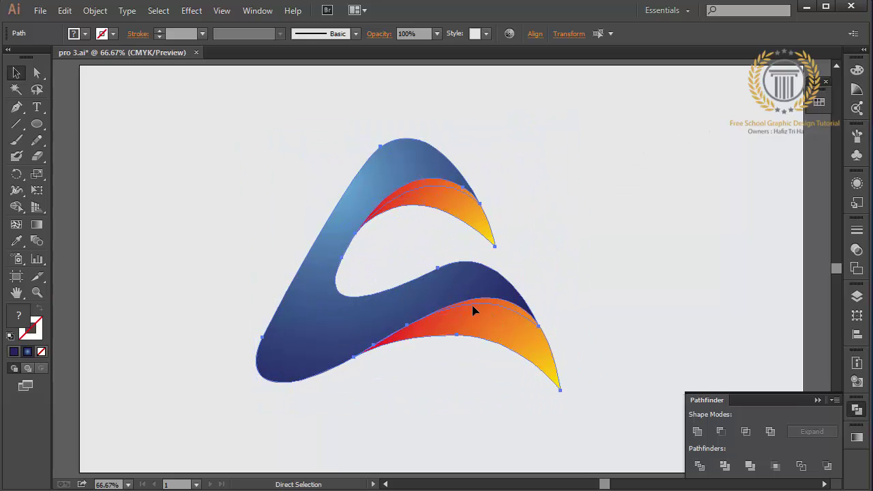
key(ctrl+minus)
key(ctrl+minus)
key(ctrl+minus)
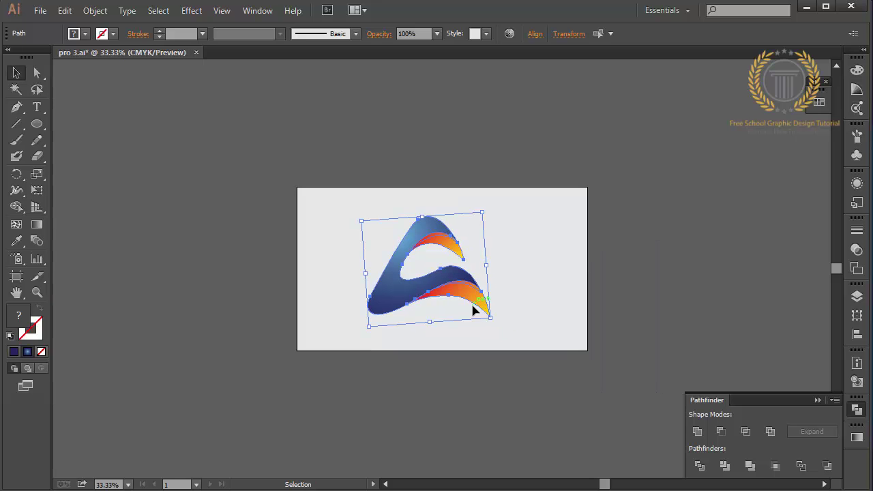
key(Right)
key(Right)
key(Right)
key(Right)
key(Right)
key(Right)
key(Right)
key(Right)
key(Right)
key(Right)
key(Right)
key(Right)
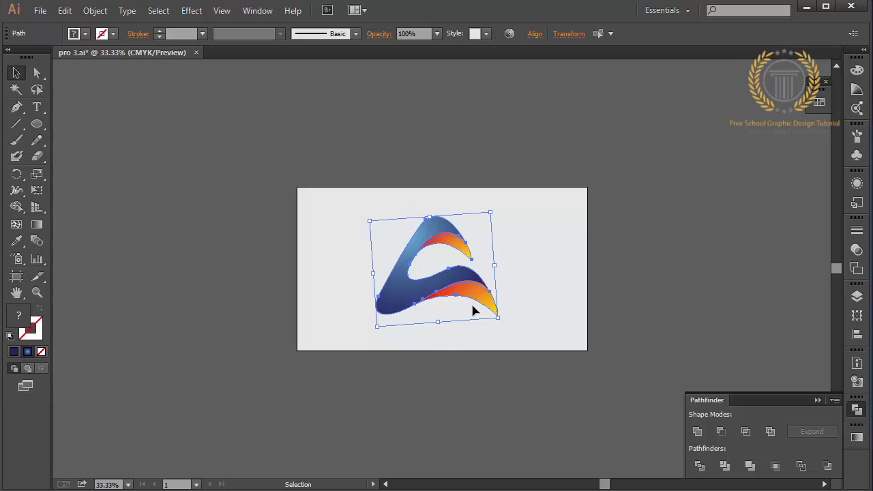
click(558, 325)
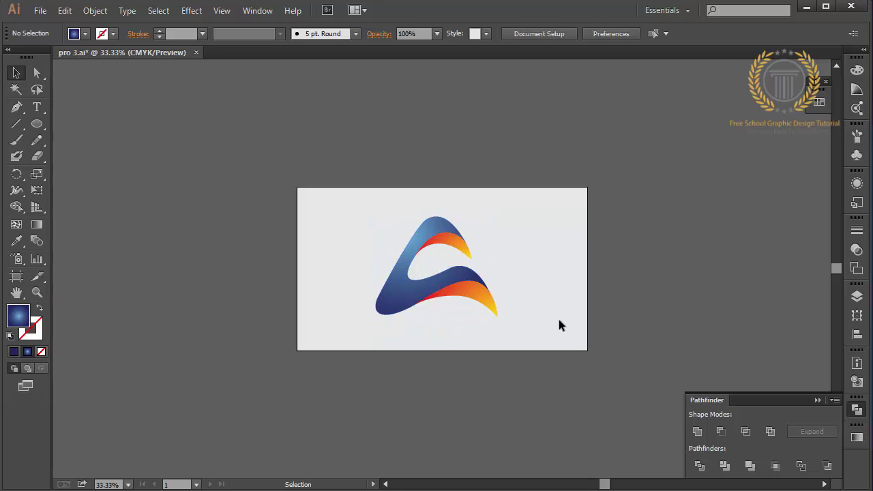